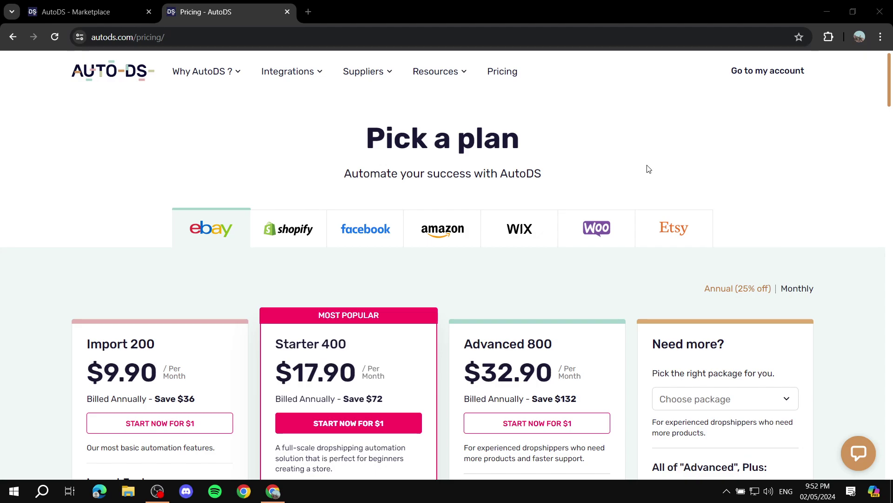
# Compare the eBay, Shopify and Facebook plan prices on the pricing page
pyautogui.scroll(-1, 122, 169)
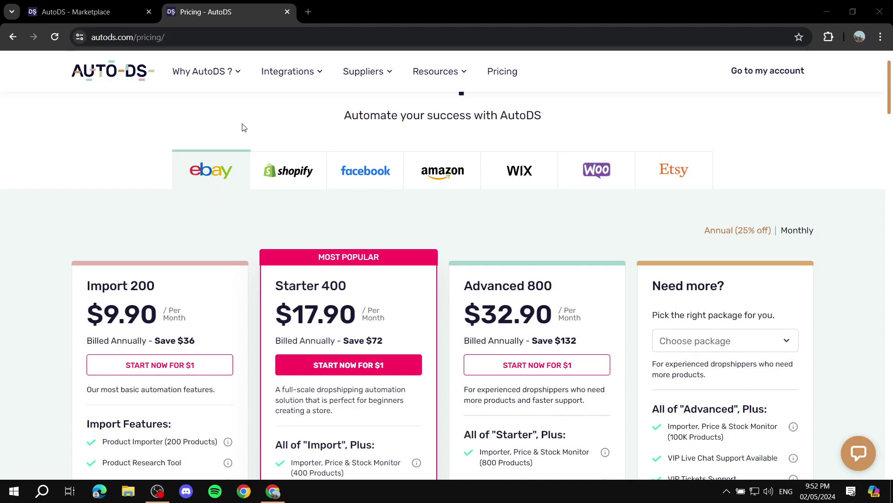
pyautogui.scroll(-1, 309, 186)
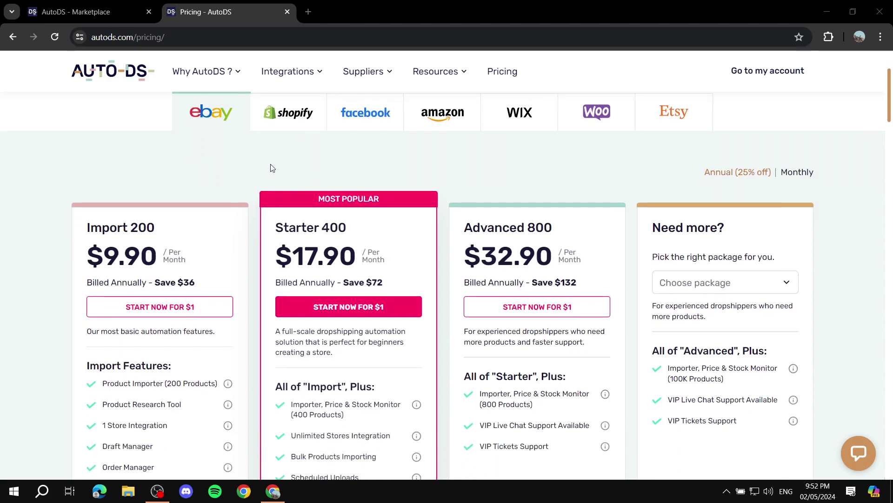
pyautogui.scroll(2, 261, 153)
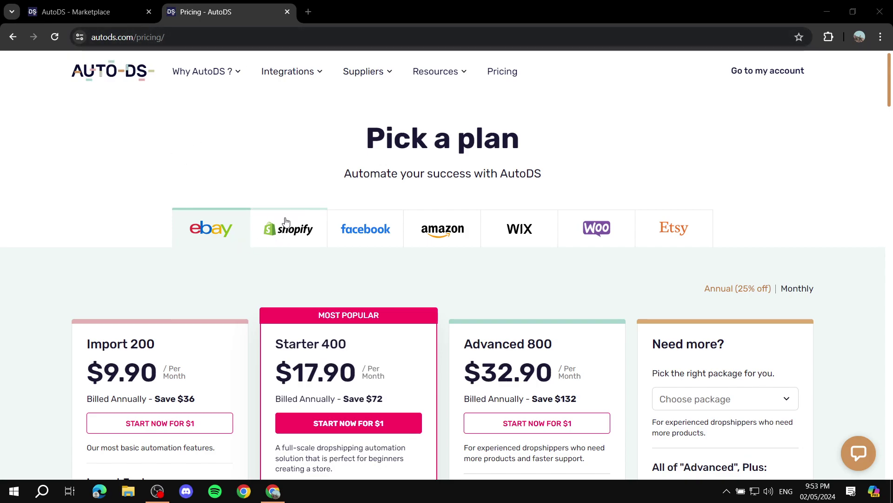
pyautogui.scroll(-1, 186, 192)
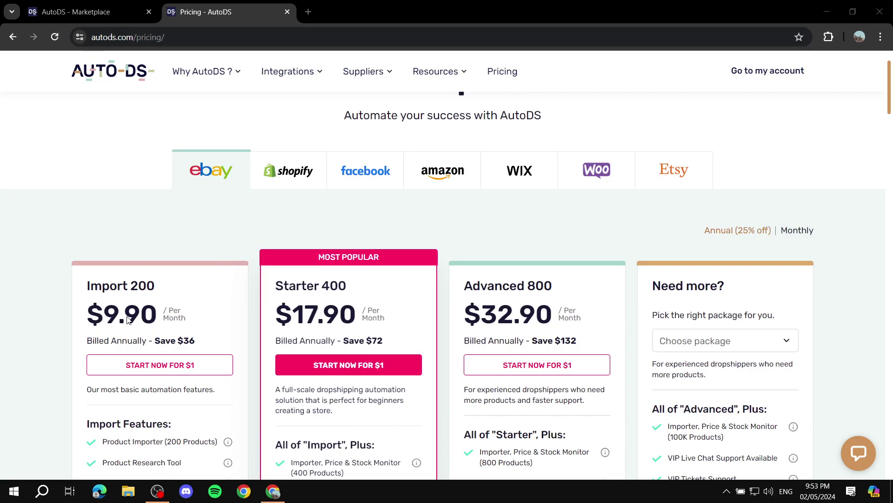
pyautogui.click(299, 187)
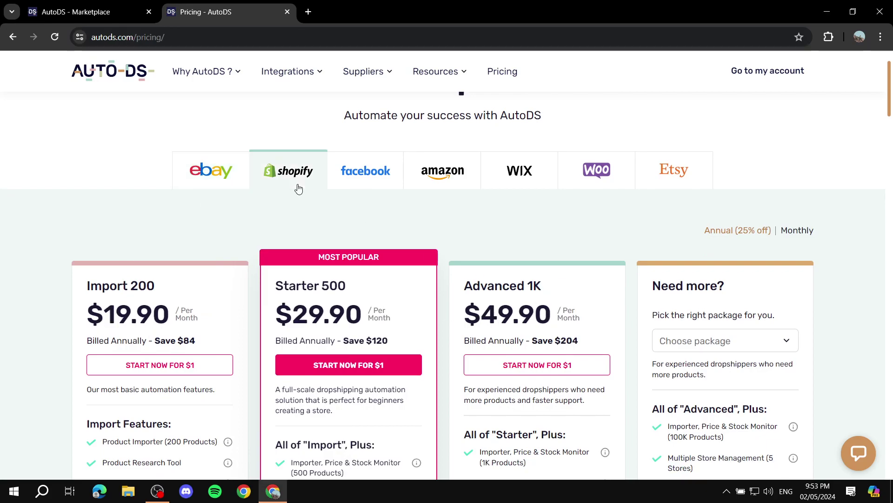
pyautogui.click(359, 174)
pyautogui.click(195, 180)
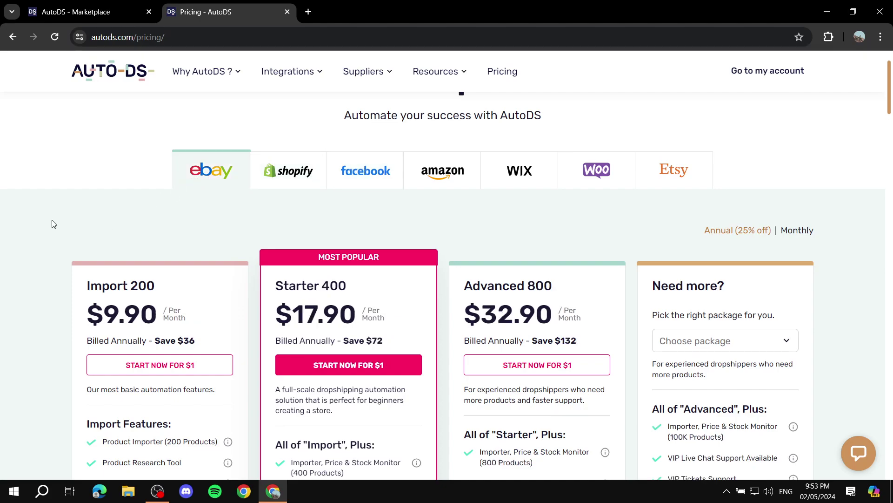
pyautogui.scroll(-3, 251, 205)
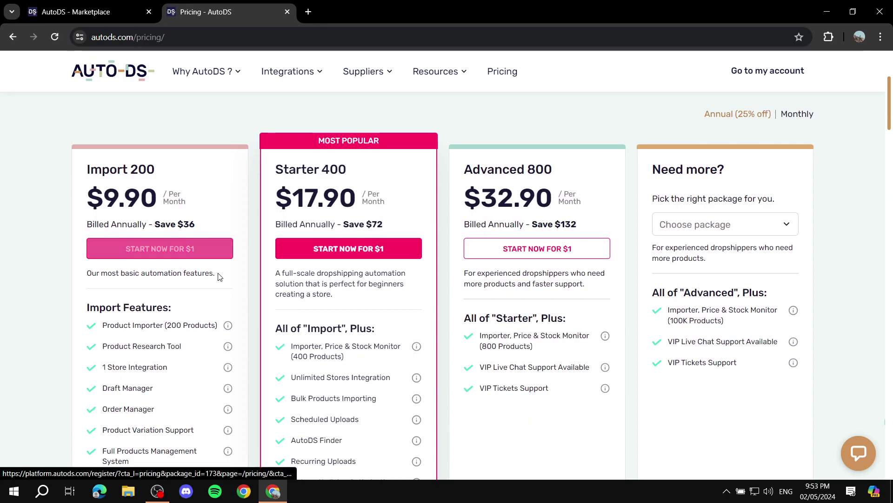
pyautogui.scroll(3, 214, 308)
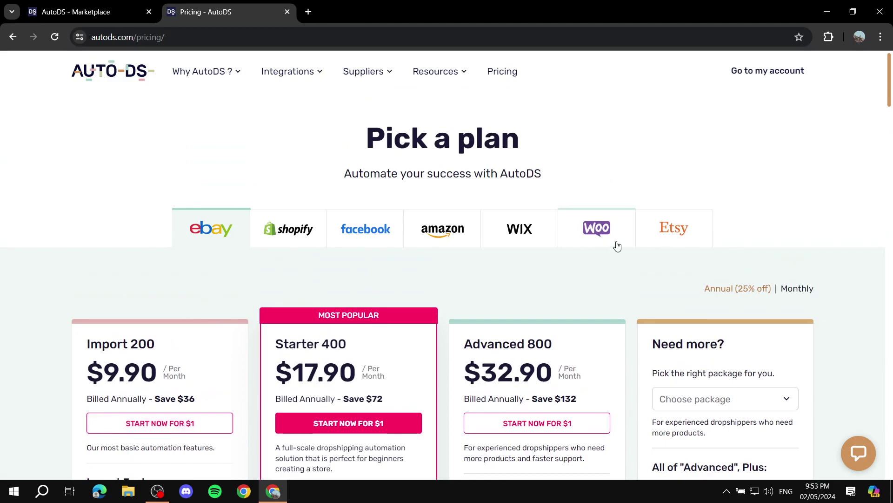
pyautogui.scroll(-3, 201, 369)
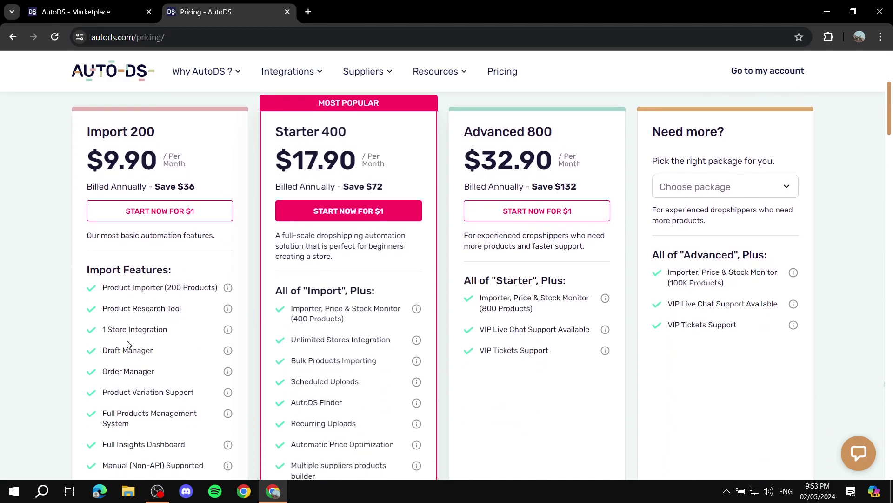
pyautogui.scroll(-2, 126, 344)
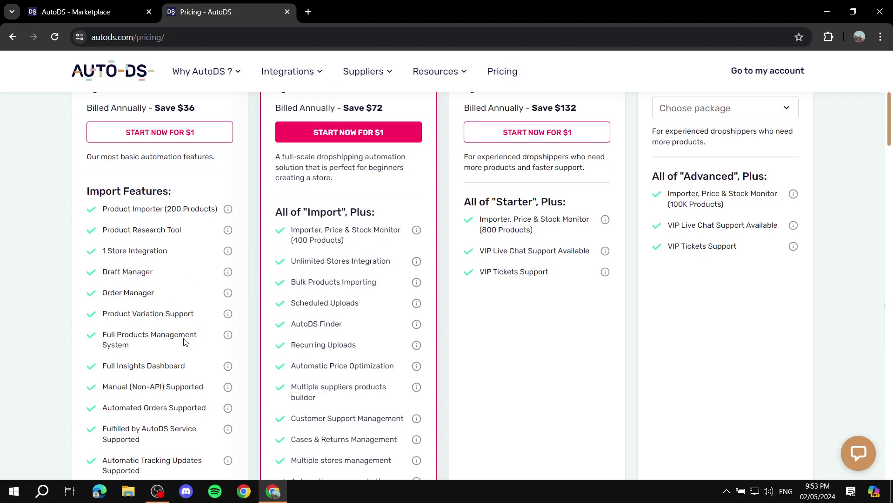
pyautogui.scroll(5, 203, 362)
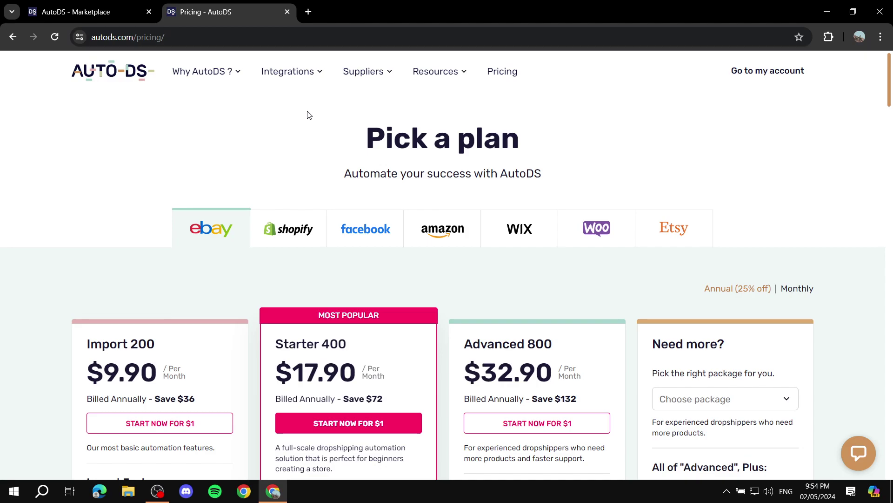
# Close the pricing page, start adding a store, and keep United States as eBay target
pyautogui.click(288, 12)
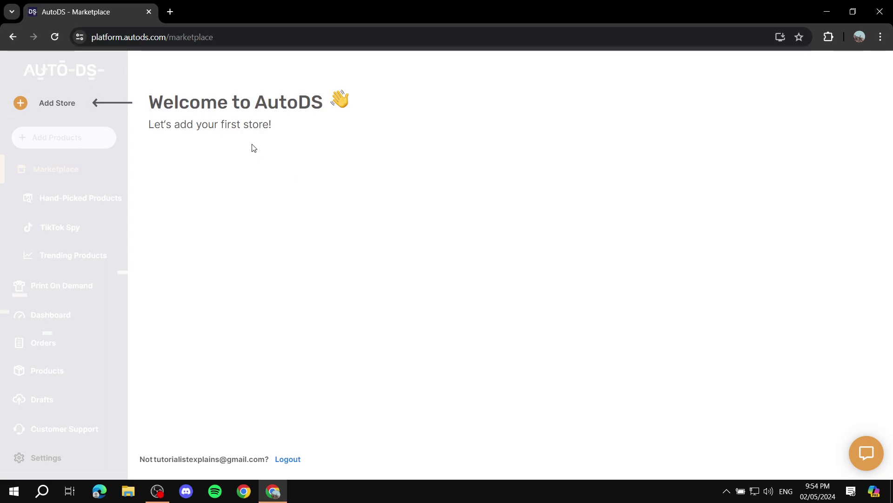
pyautogui.click(56, 106)
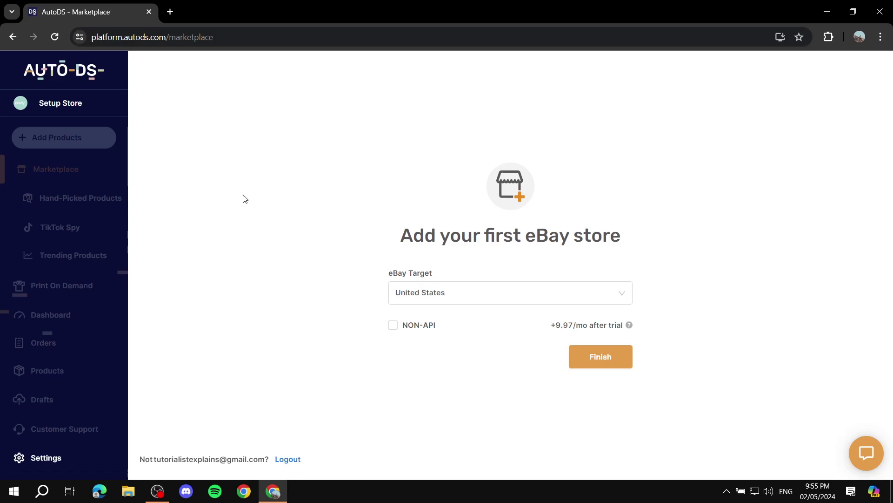
pyautogui.moveTo(384, 246); pyautogui.dragTo(683, 241)
pyautogui.click(683, 241)
pyautogui.moveTo(529, 241); pyautogui.dragTo(569, 240)
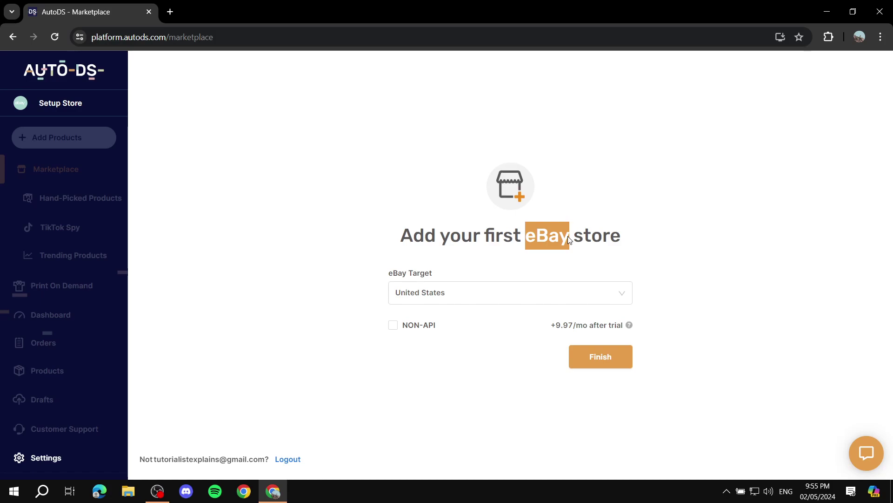
pyautogui.click(711, 231)
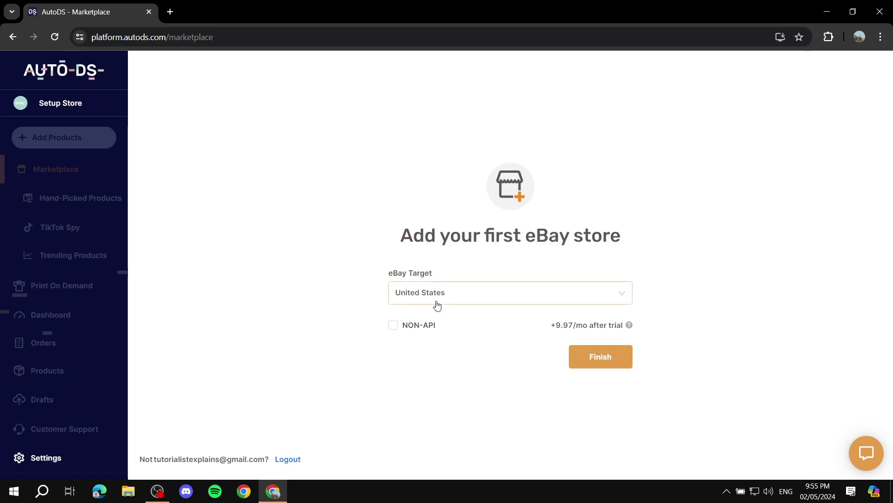
pyautogui.click(478, 292)
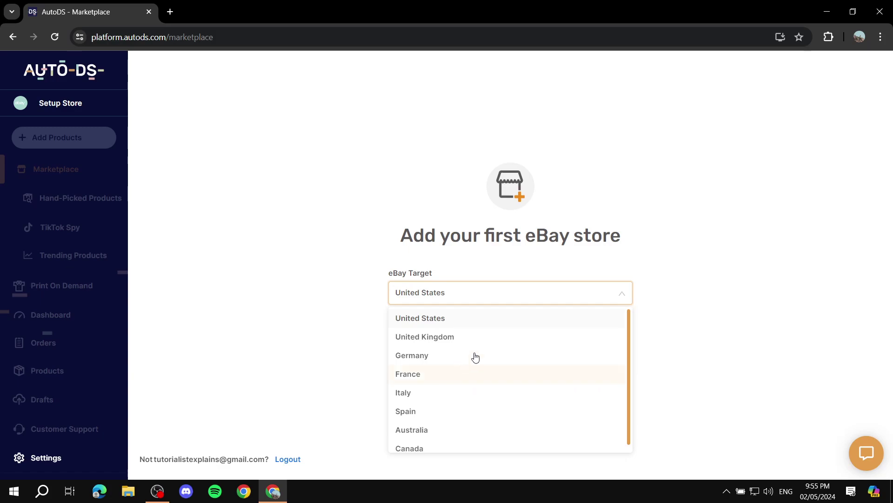
pyautogui.click(518, 296)
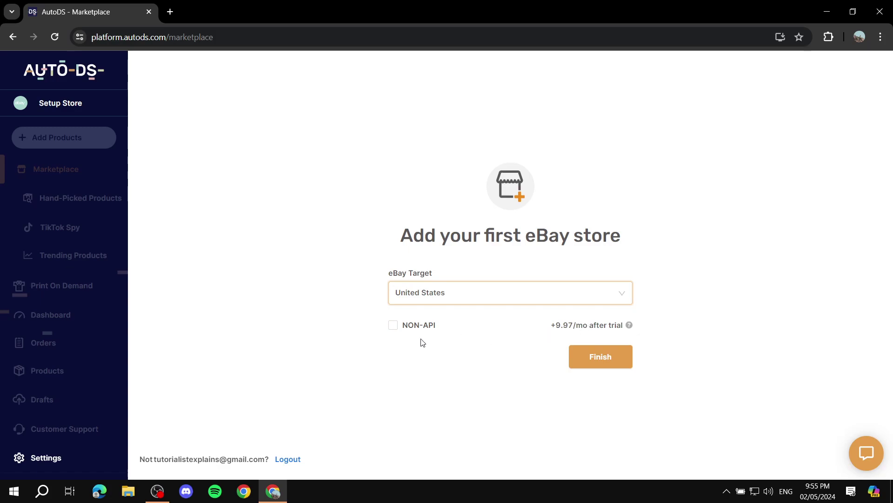
# Leave the NON-API option off and finish adding the eBay store
pyautogui.click(410, 326)
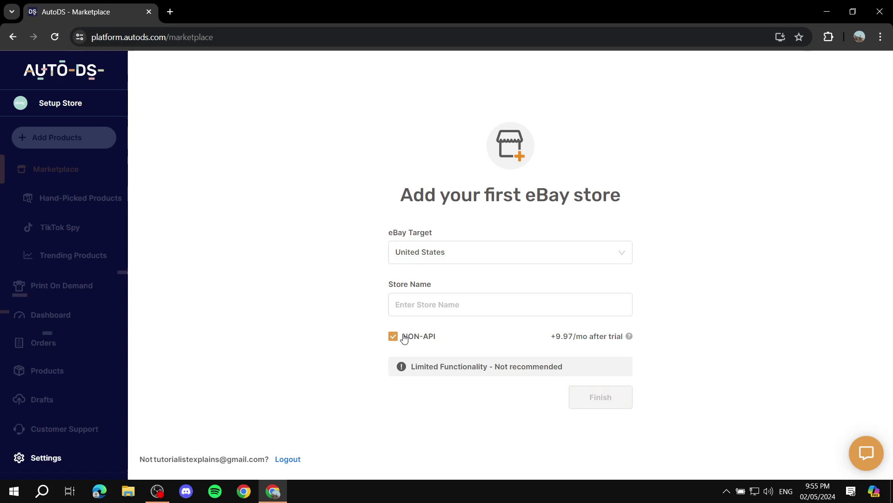
pyautogui.click(403, 337)
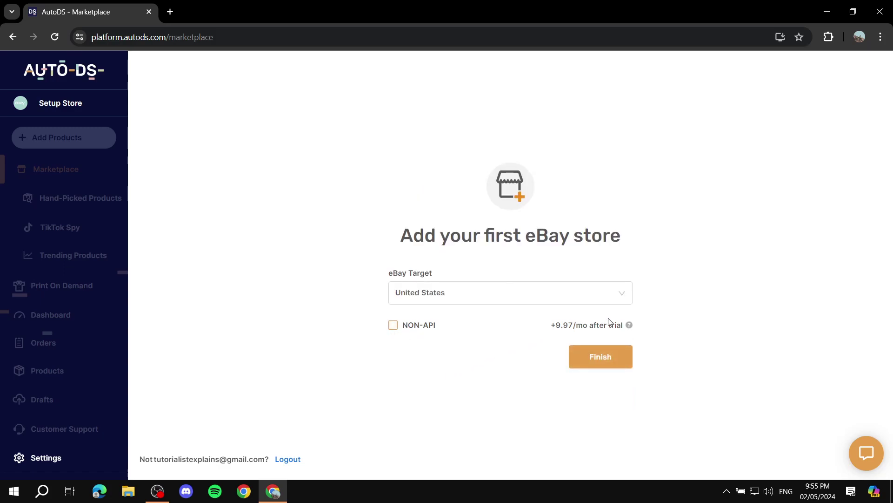
pyautogui.moveTo(560, 330); pyautogui.dragTo(658, 333)
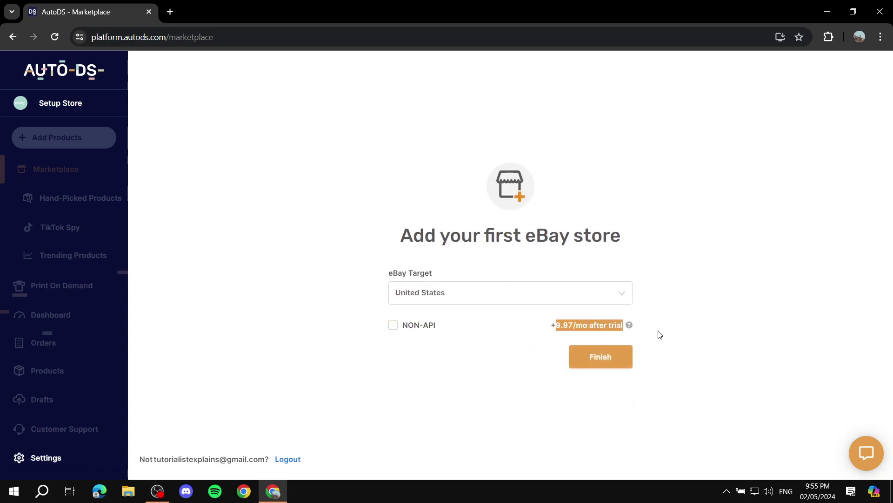
pyautogui.click(661, 333)
pyautogui.click(622, 367)
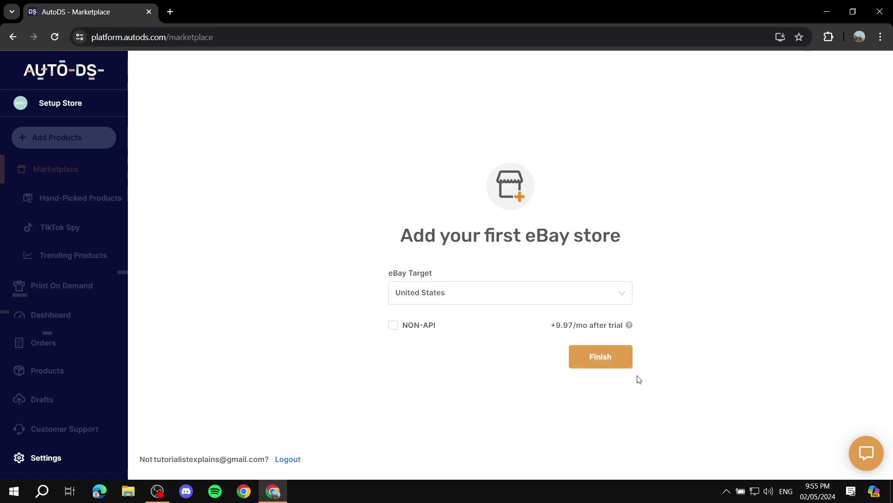
pyautogui.click(611, 361)
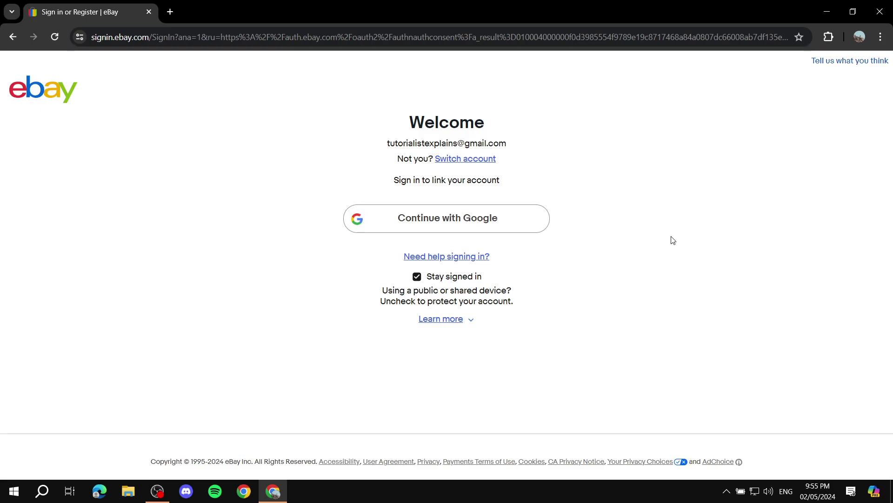
# Sign in to eBay with Google, pass the captcha, skip passkey setup, and grant AutoDS access
pyautogui.click(497, 218)
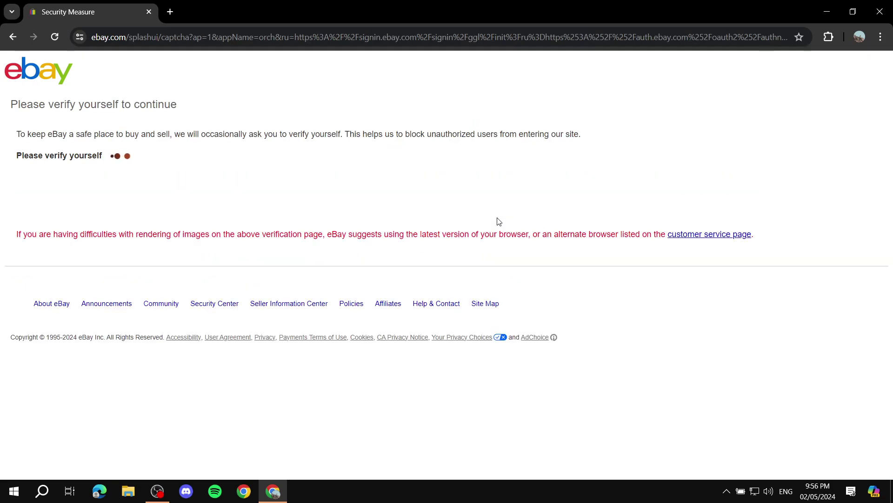
pyautogui.click(21, 192)
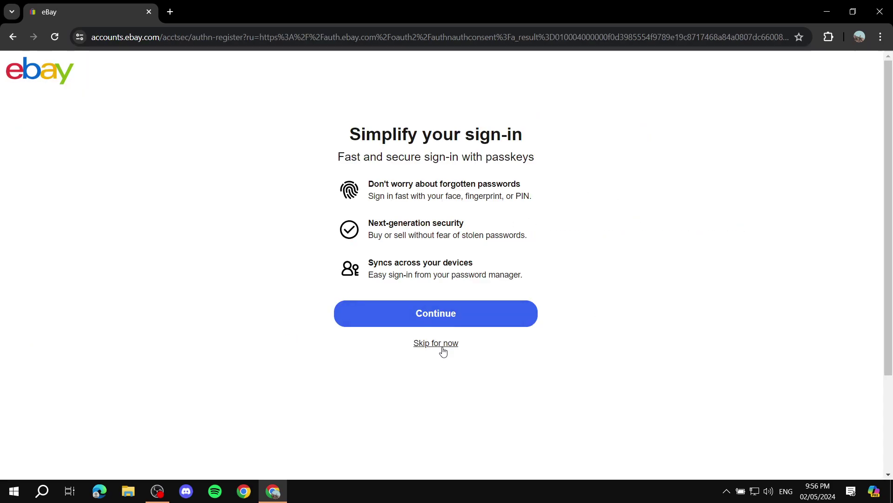
pyautogui.click(451, 329)
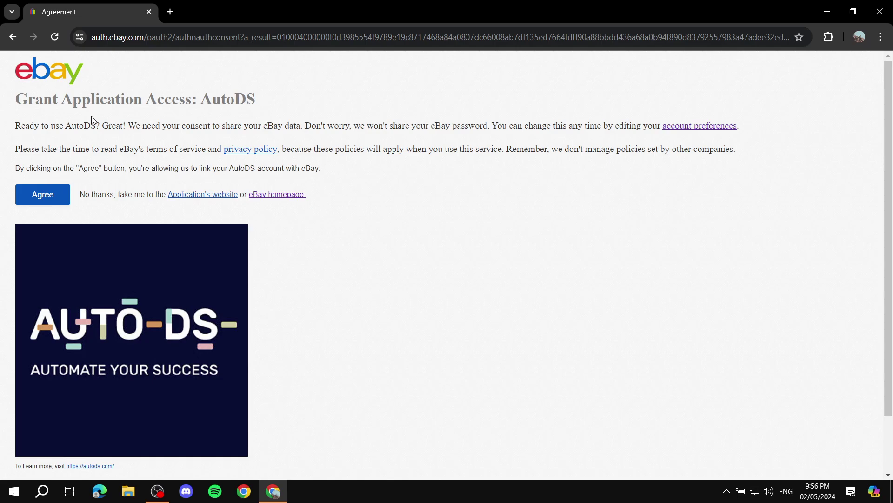
pyautogui.click(48, 204)
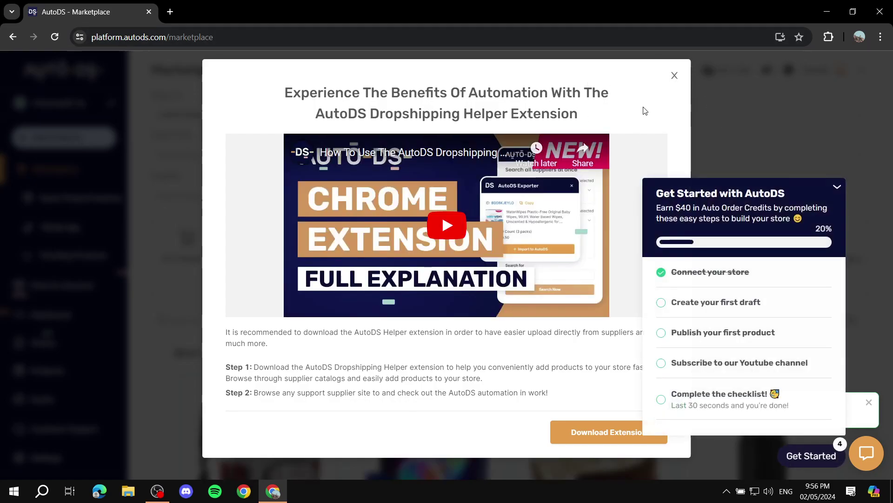
# Collapse the Get Started checklist and close the extension promotion and store-not-approved notice
pyautogui.click(837, 190)
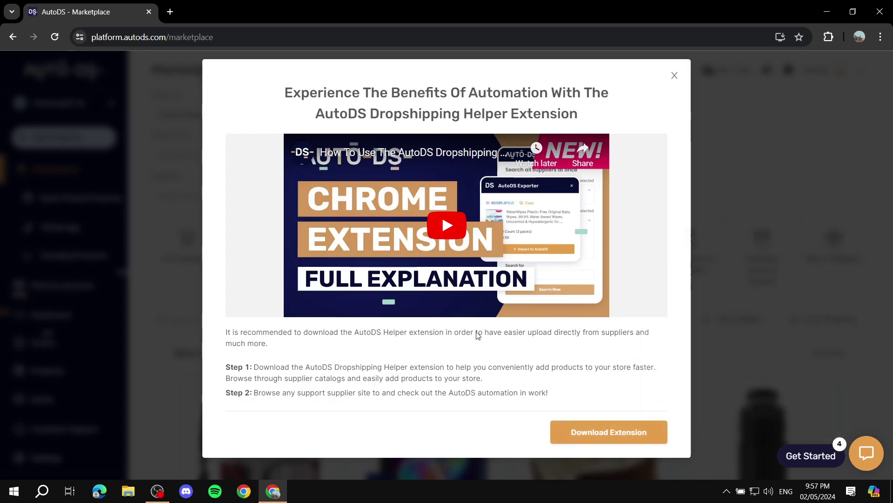
pyautogui.click(675, 75)
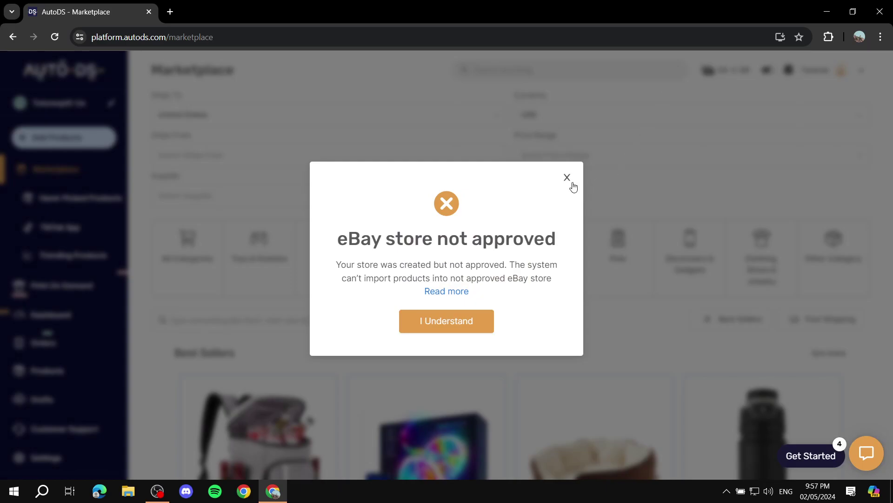
pyautogui.click(567, 177)
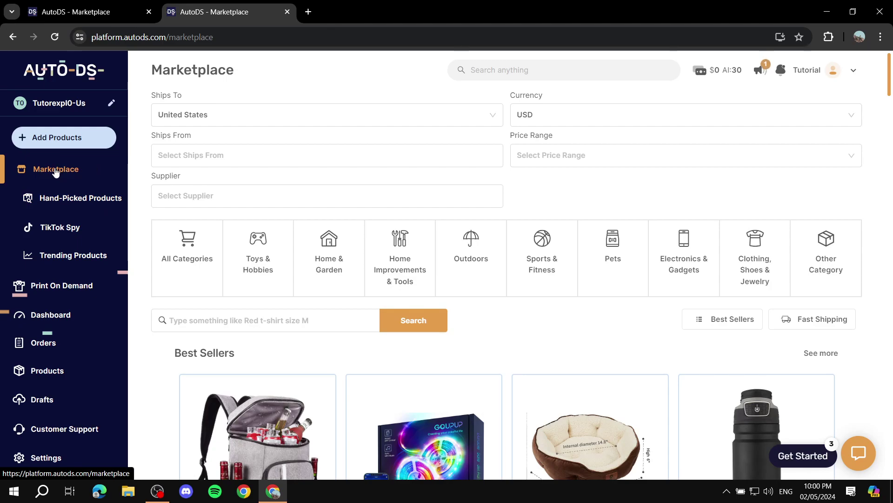
pyautogui.click(553, 70)
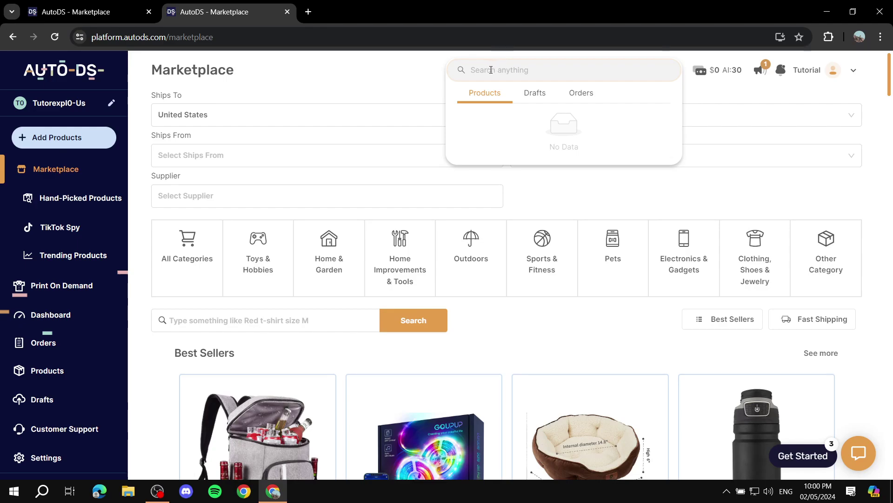
pyautogui.click(425, 70)
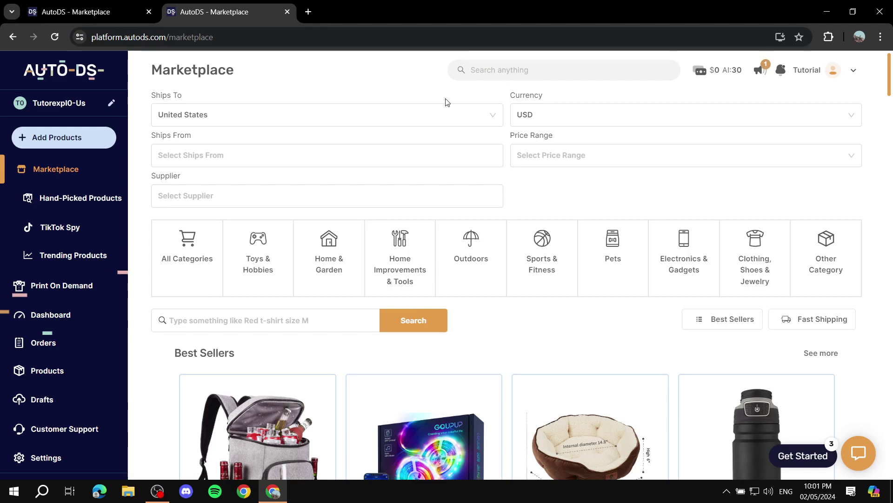
pyautogui.click(351, 120)
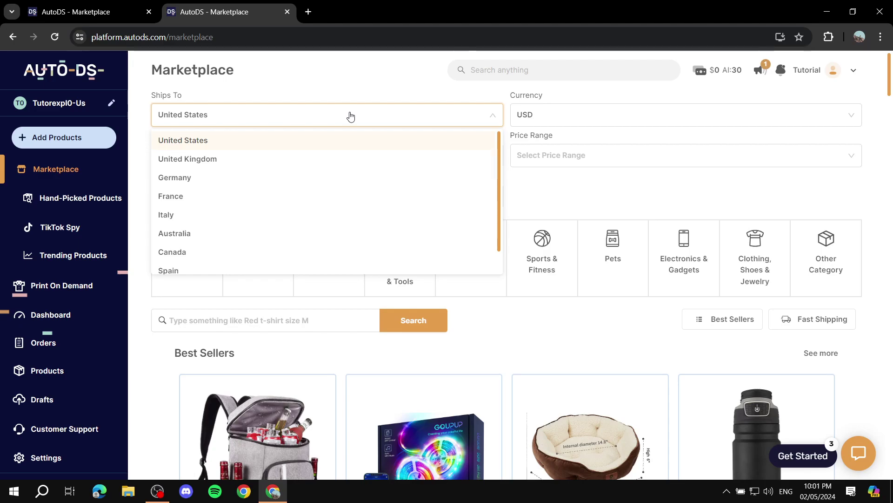
pyautogui.click(259, 117)
pyautogui.click(261, 115)
pyautogui.click(281, 102)
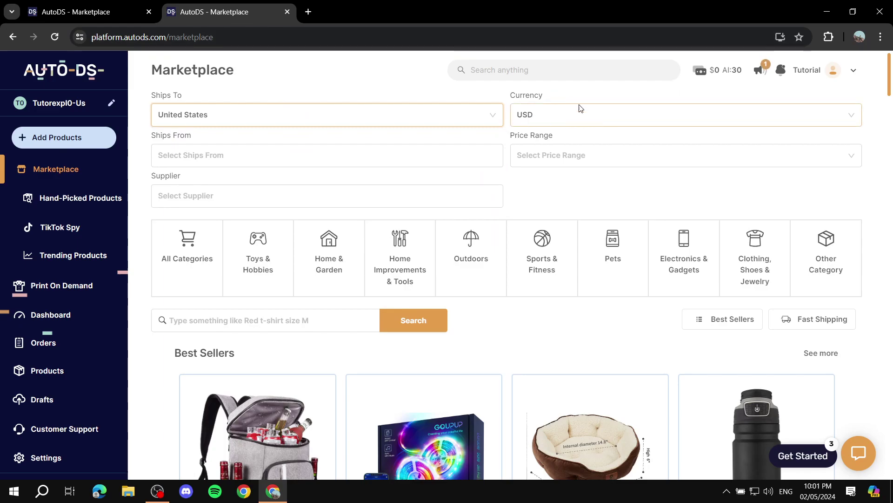
pyautogui.click(576, 153)
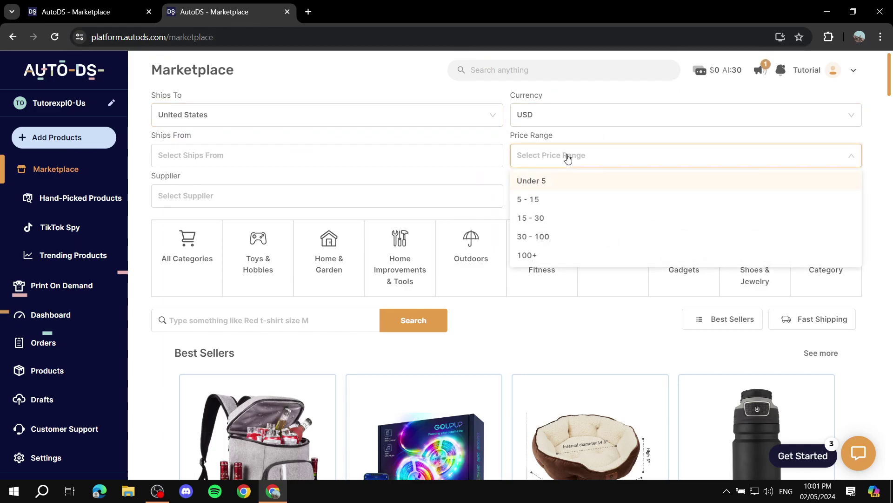
pyautogui.click(567, 159)
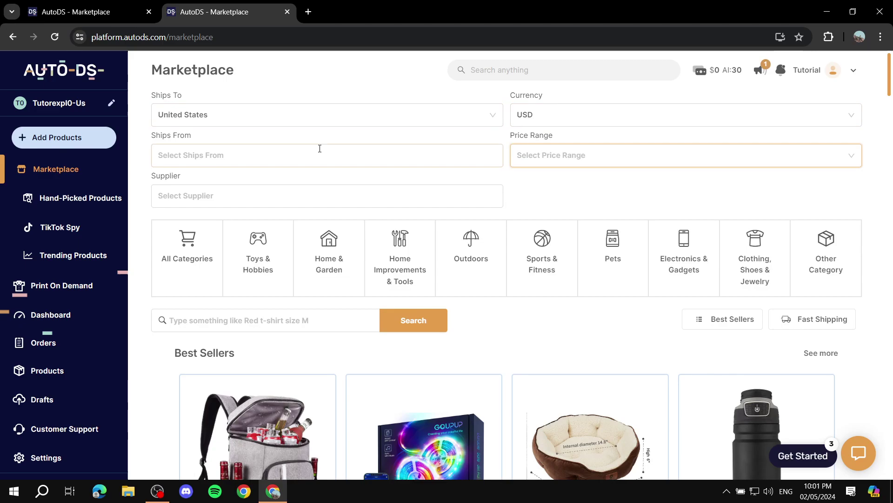
pyautogui.click(268, 154)
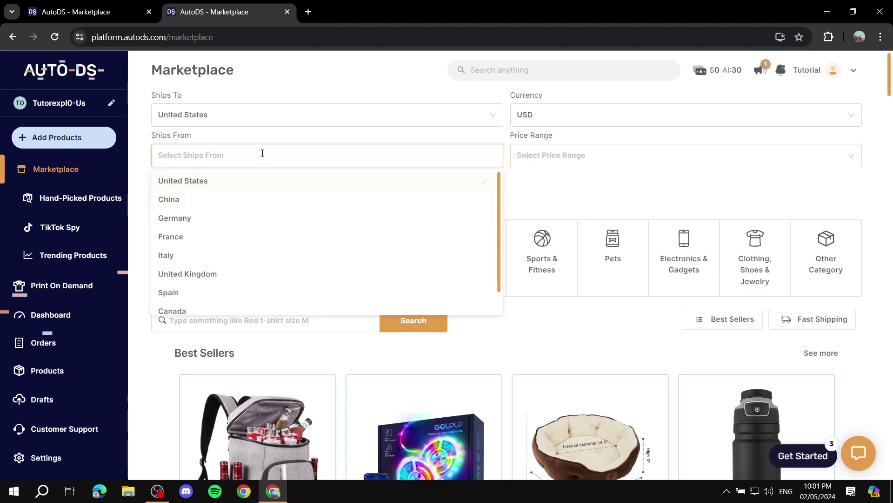
pyautogui.click(286, 136)
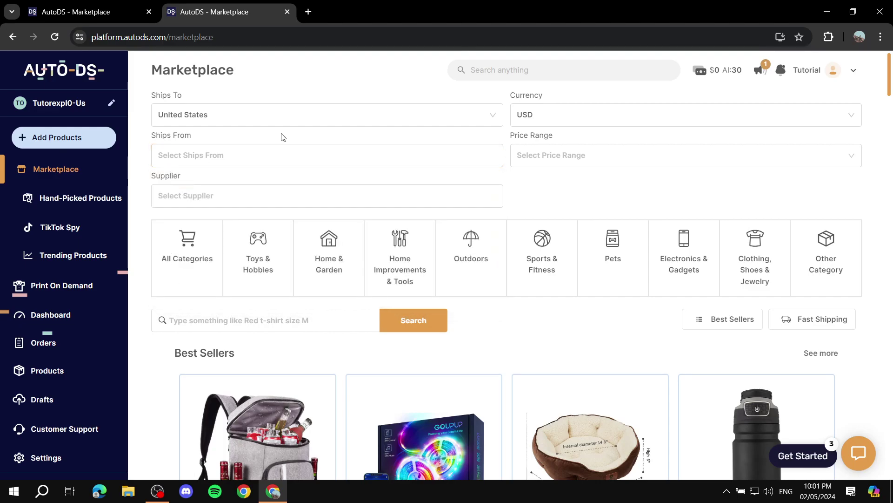
pyautogui.click(231, 194)
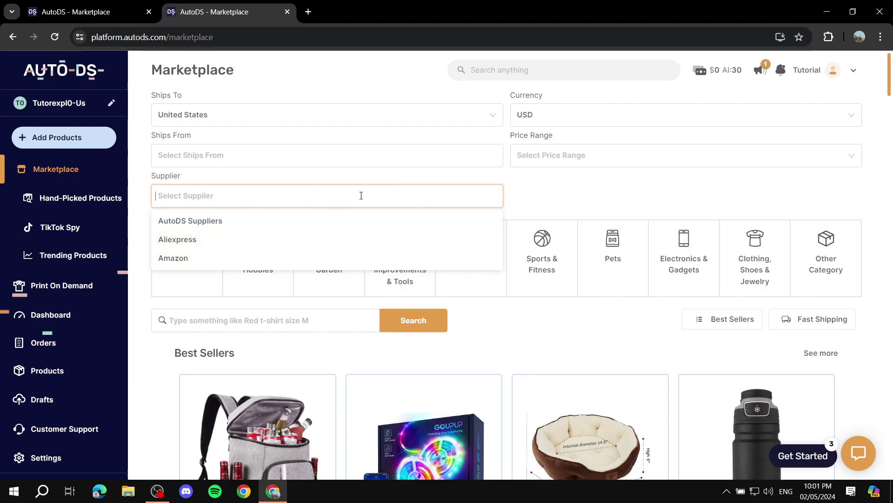
pyautogui.click(417, 176)
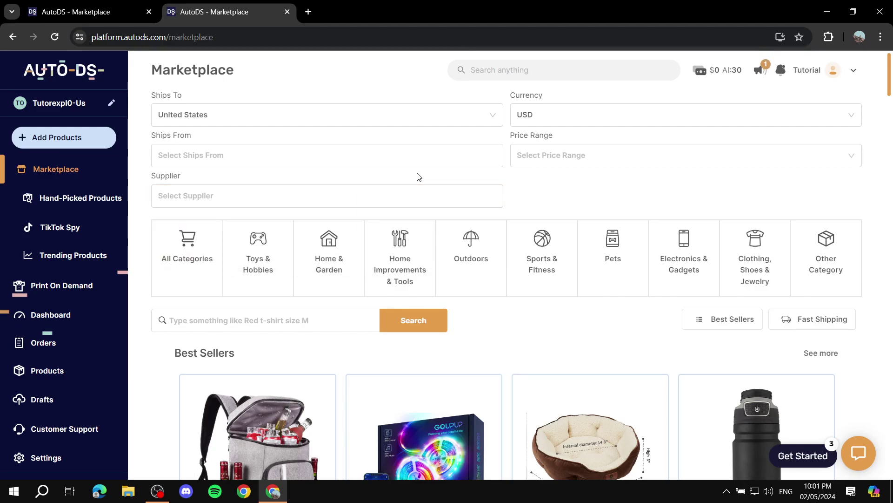
# Scroll down the Marketplace to the Best Sellers and the Coleman water bottle card
pyautogui.scroll(-1, 479, 233)
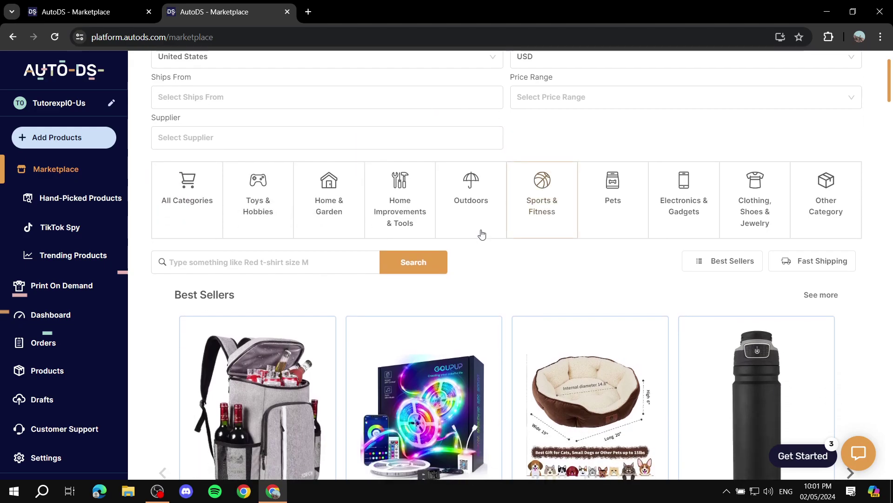
pyautogui.scroll(-1, 554, 225)
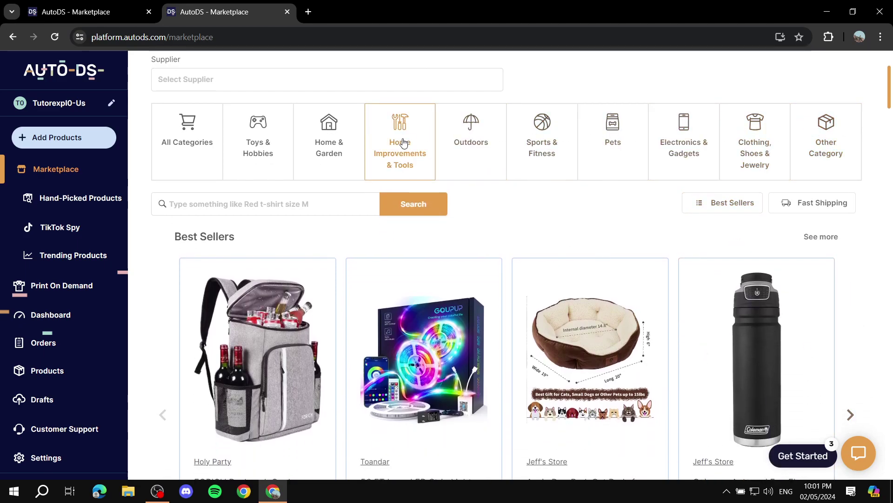
pyautogui.scroll(-1, 592, 206)
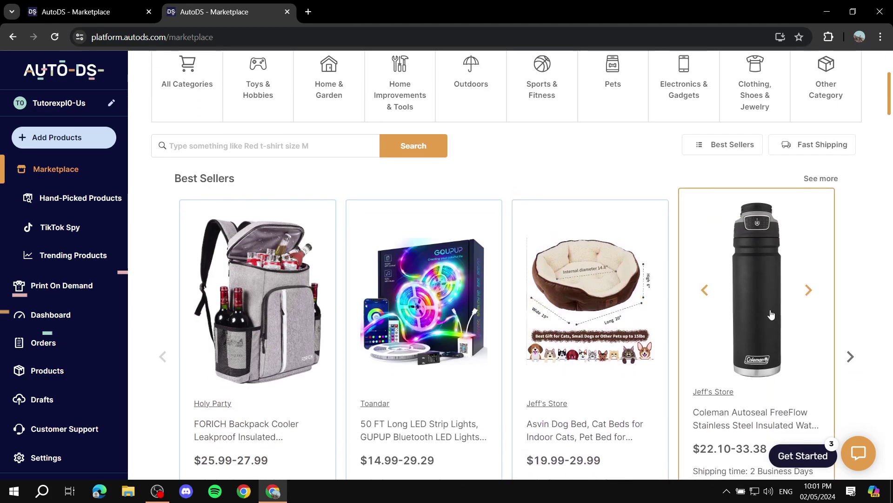
pyautogui.scroll(-1, 767, 312)
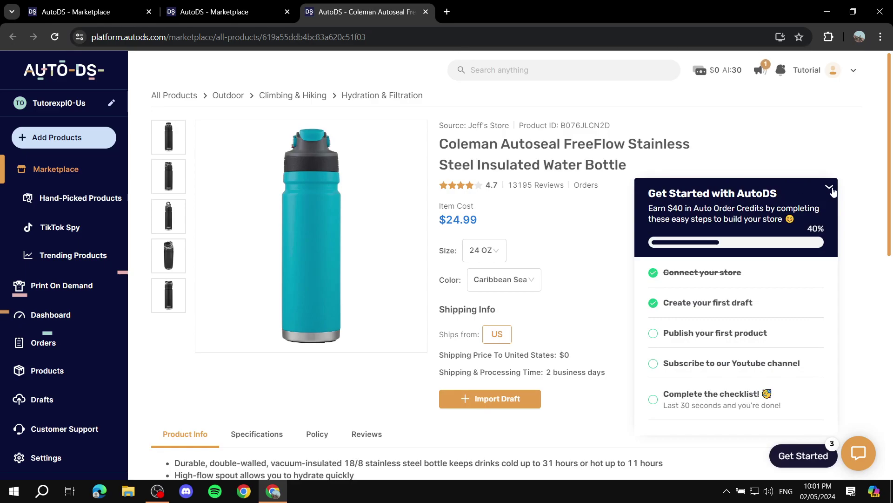
# Review the bottle's $24.99 item cost, $0 shipping and 2 business days processing time
pyautogui.click(830, 188)
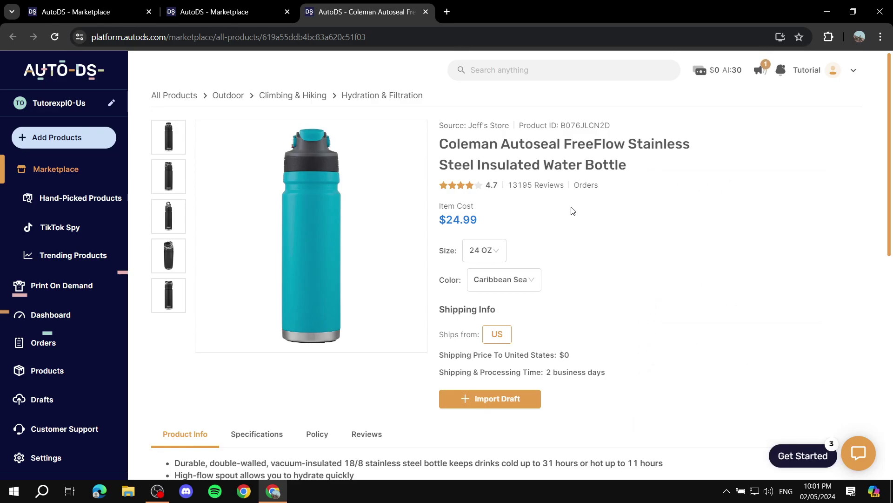
pyautogui.moveTo(437, 222); pyautogui.dragTo(491, 221)
pyautogui.click(532, 208)
pyautogui.scroll(-1, 511, 308)
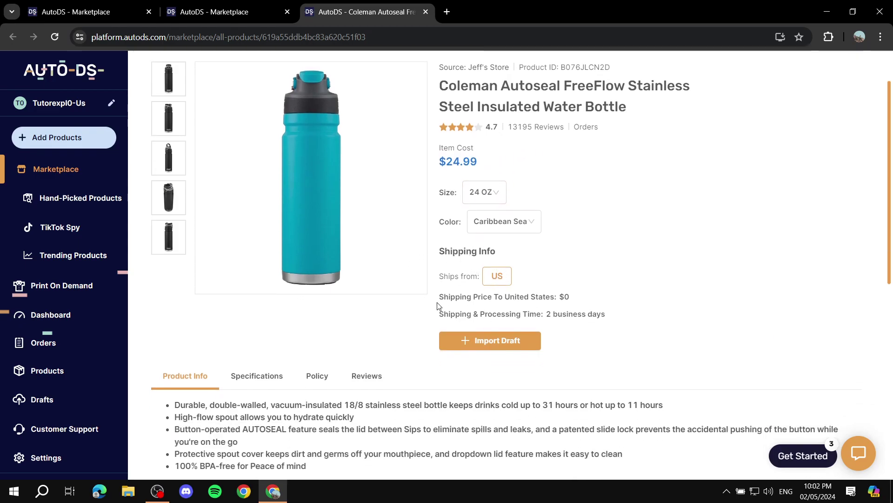
pyautogui.moveTo(439, 301); pyautogui.dragTo(599, 296)
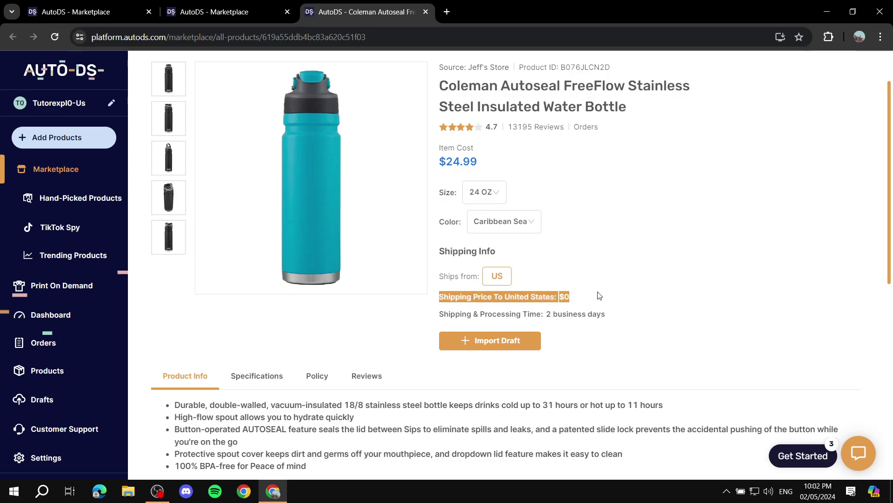
pyautogui.click(599, 296)
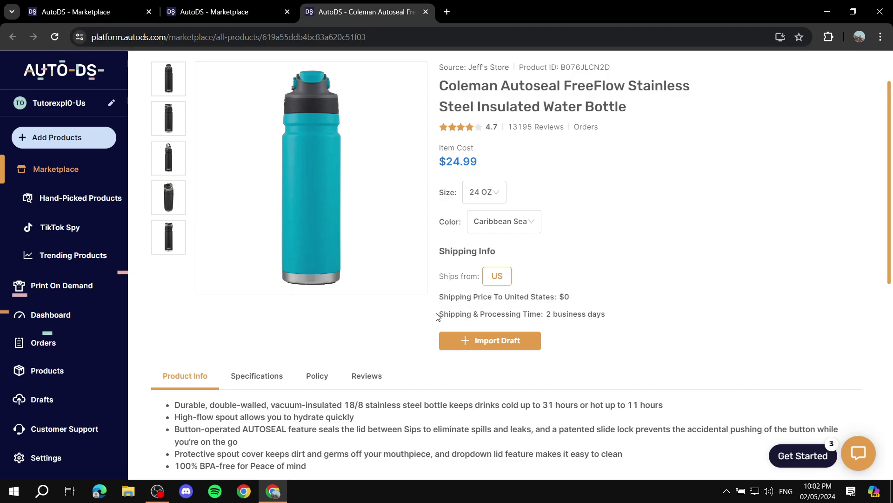
pyautogui.moveTo(438, 316); pyautogui.dragTo(640, 312)
pyautogui.click(640, 312)
# Check the Specifications tab, import the bottle as a draft, and dismiss the notifications
pyautogui.scroll(-1, 640, 311)
pyautogui.click(259, 319)
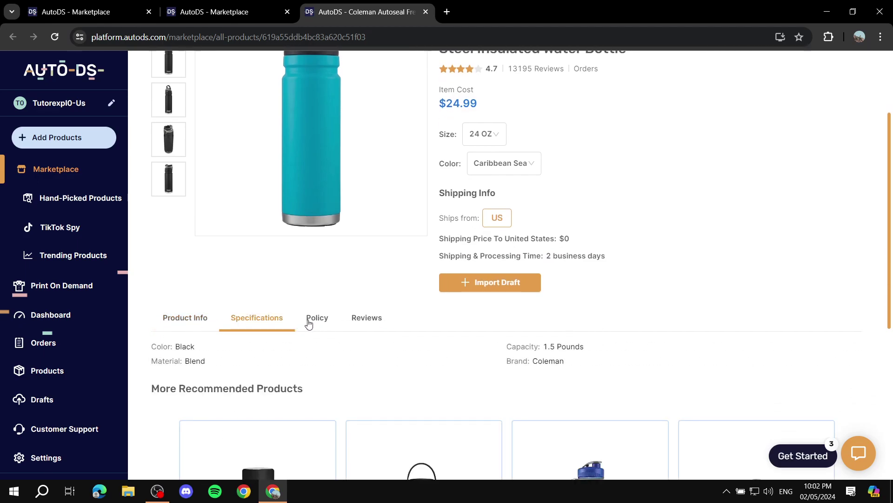
pyautogui.click(181, 319)
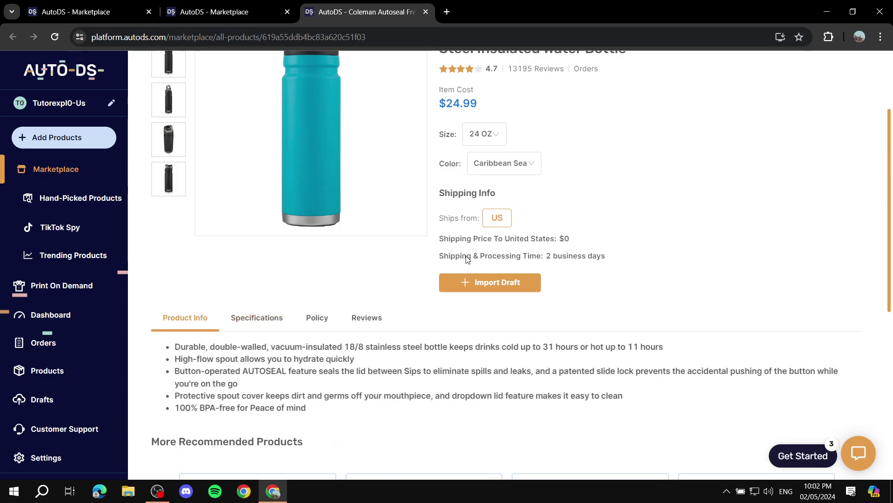
pyautogui.scroll(2, 466, 259)
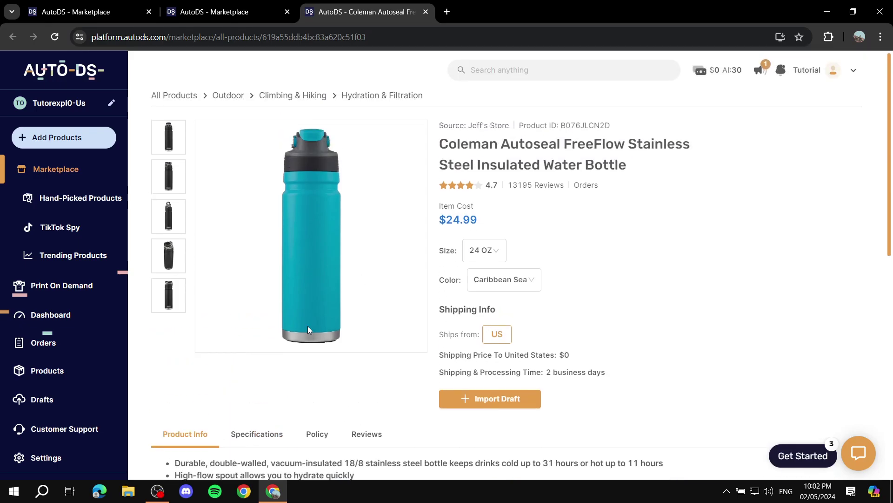
pyautogui.click(506, 405)
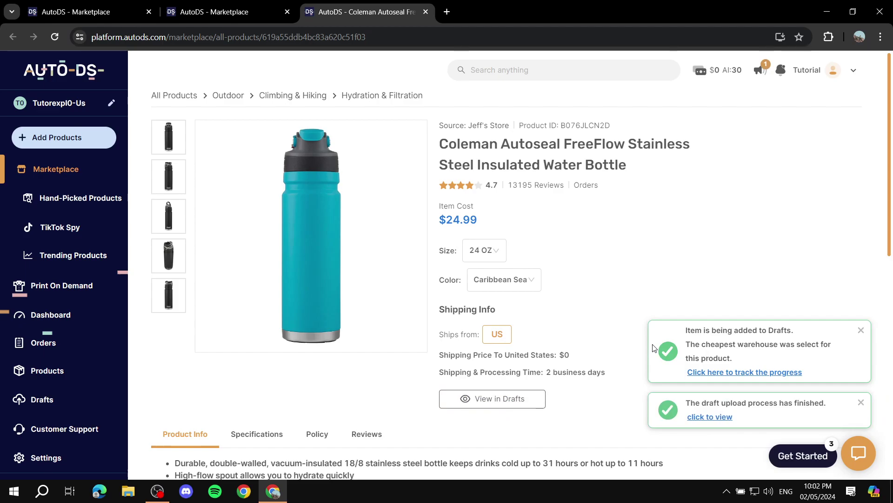
pyautogui.click(861, 404)
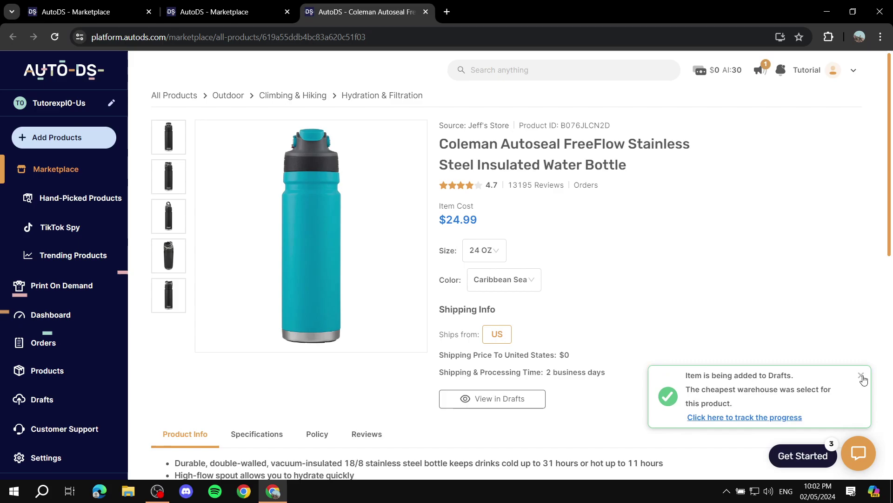
pyautogui.click(860, 374)
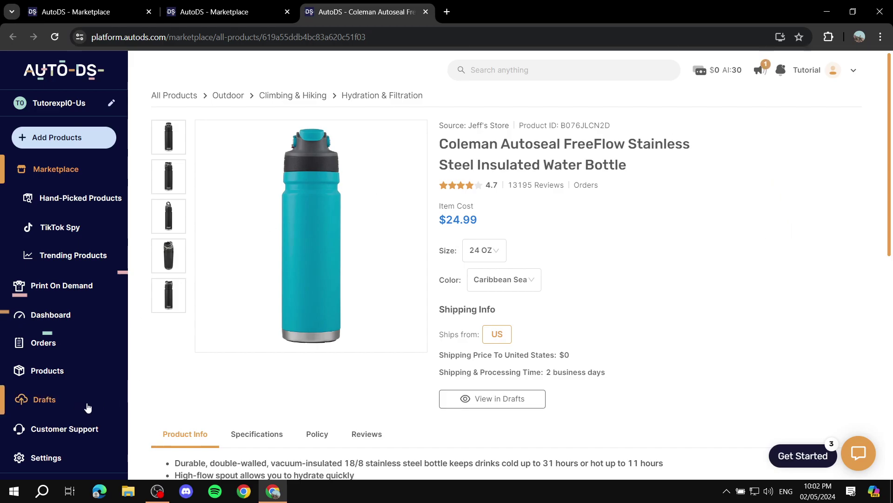
# Expand the water bottle draft in Drafts and replace its title with 'Something else'
pyautogui.click(67, 408)
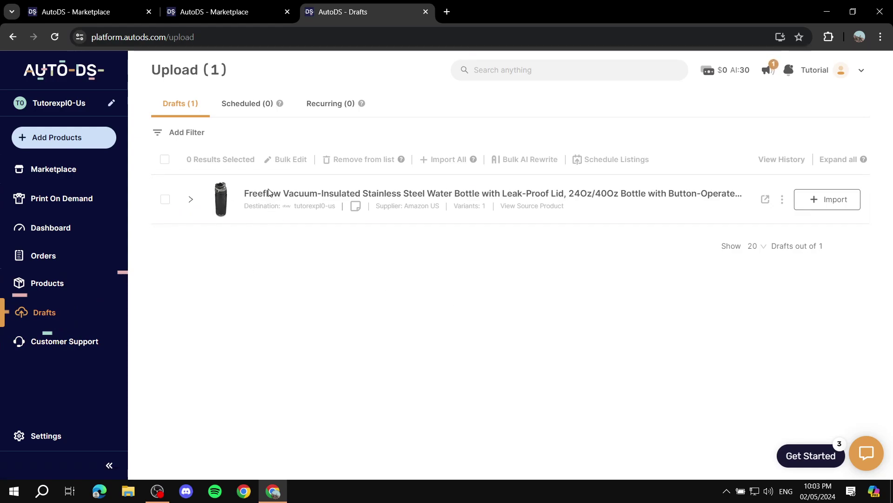
pyautogui.click(224, 203)
pyautogui.scroll(-1, 251, 226)
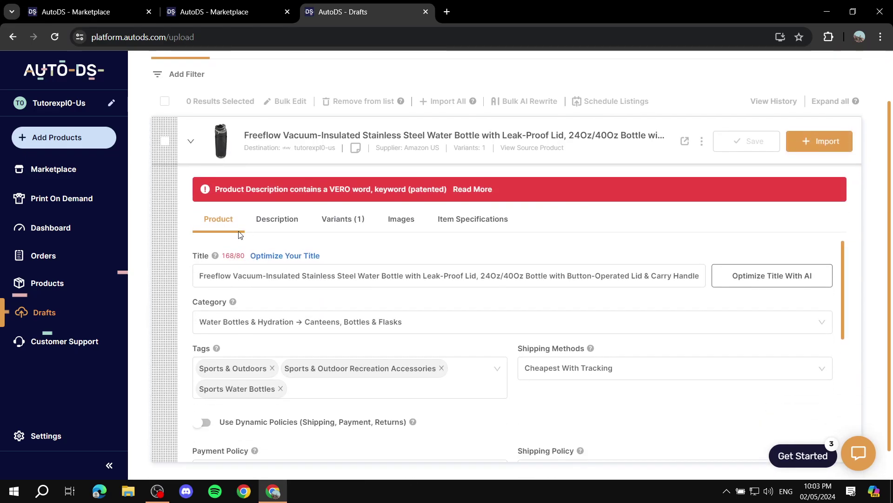
pyautogui.scroll(-1, 372, 195)
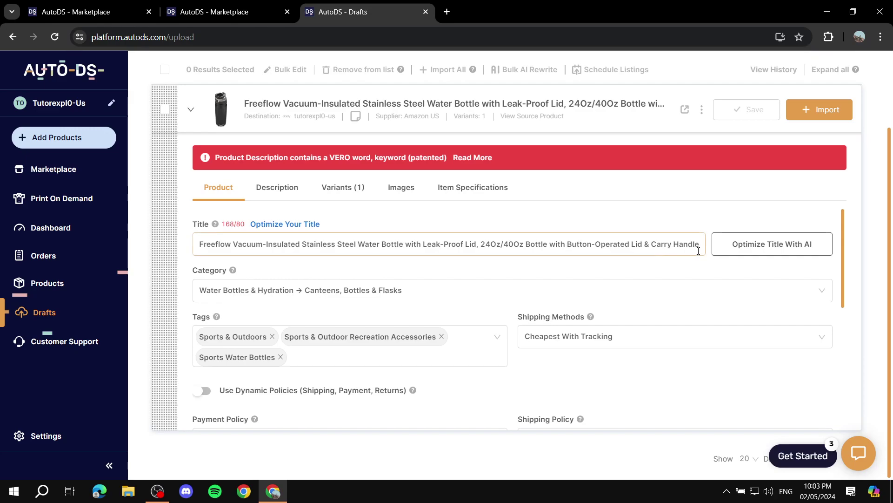
pyautogui.moveTo(698, 246); pyautogui.dragTo(203, 245)
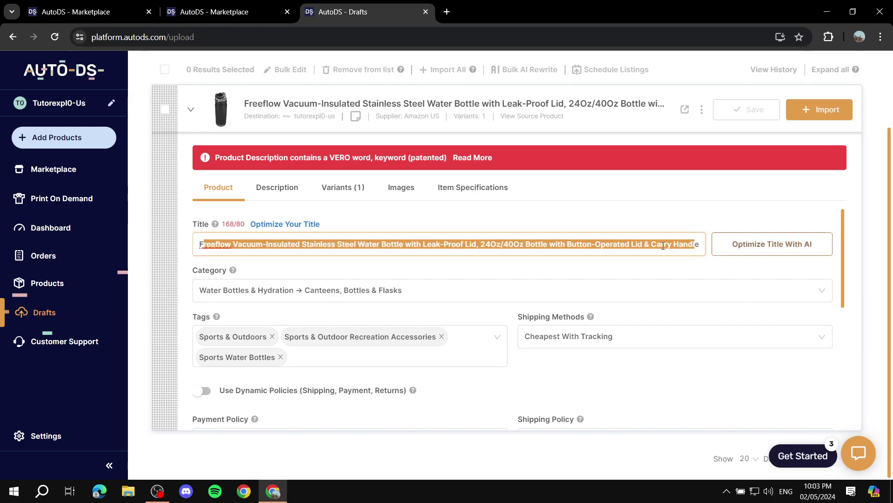
pyautogui.press('BackSpace')
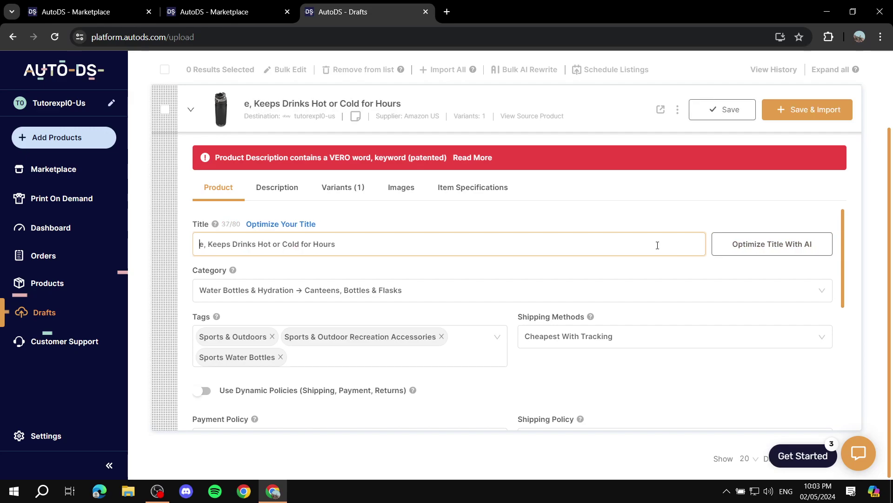
pyautogui.hotkey('ctrl', 'a')
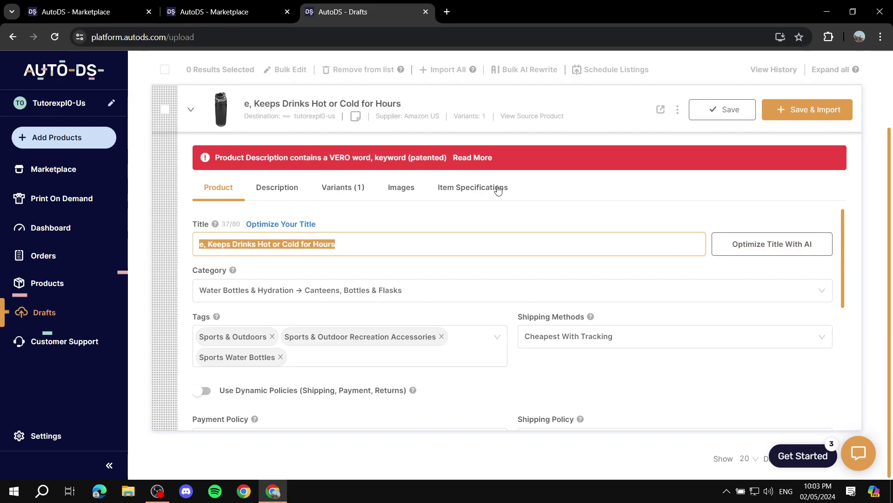
pyautogui.press('BackSpace')
pyautogui.write('Some')
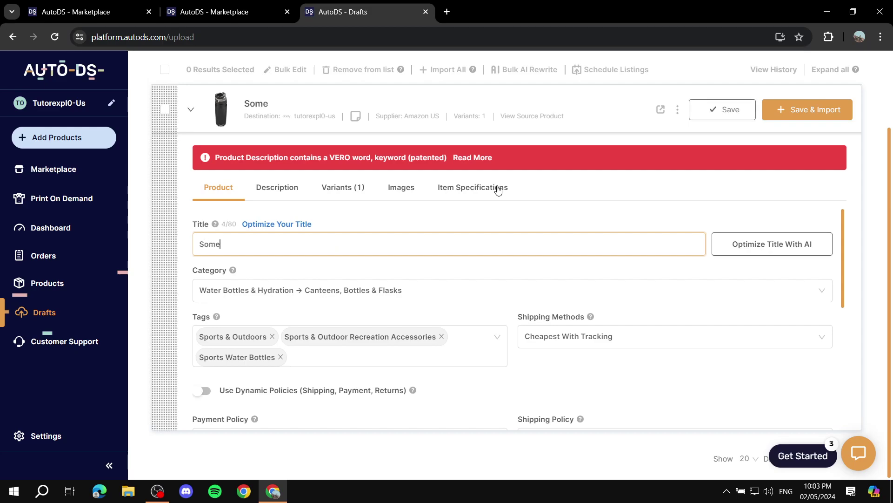
pyautogui.write('thing else')
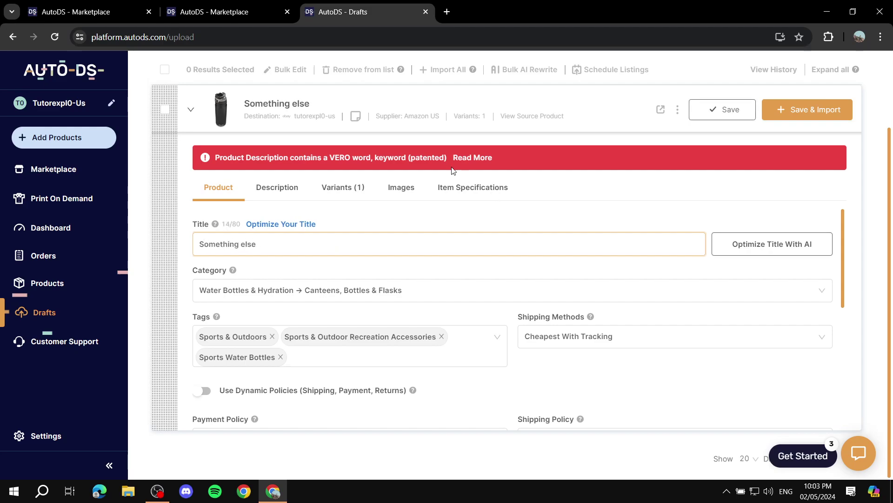
pyautogui.click(429, 218)
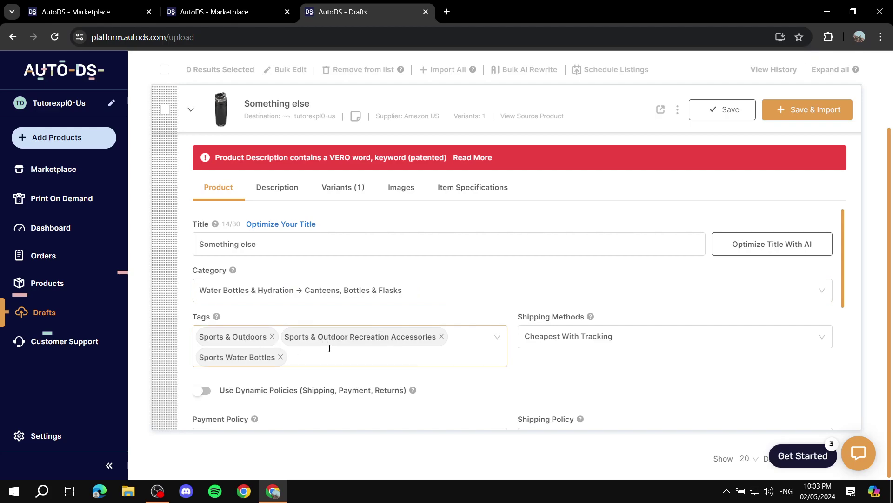
# Keep Cheapest With Tracking as the draft's shipping method
pyautogui.click(654, 342)
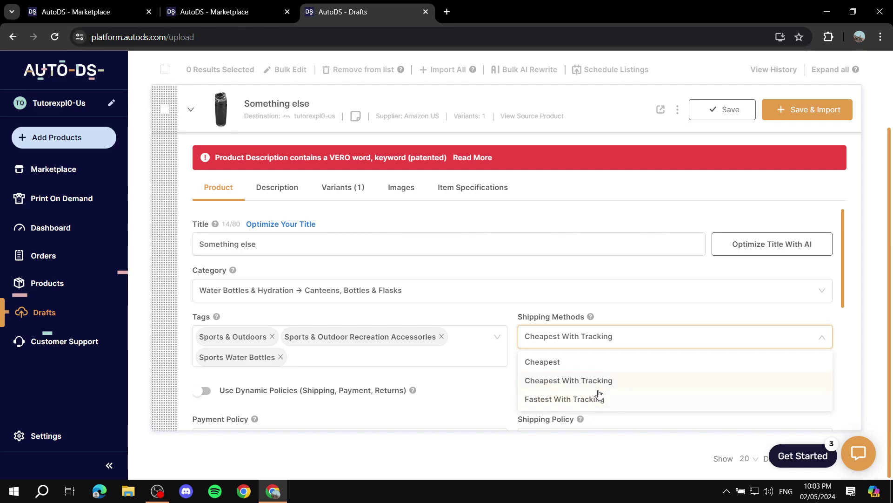
pyautogui.click(640, 338)
pyautogui.scroll(-2, 420, 351)
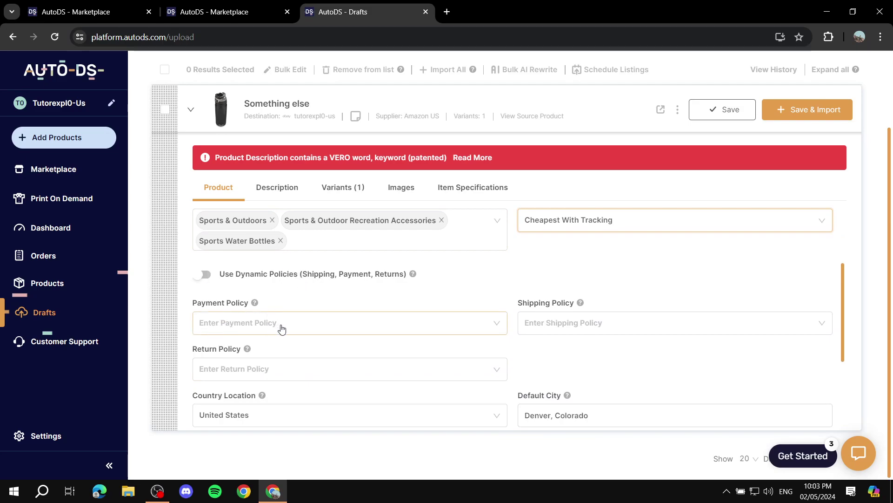
pyautogui.scroll(-1, 560, 331)
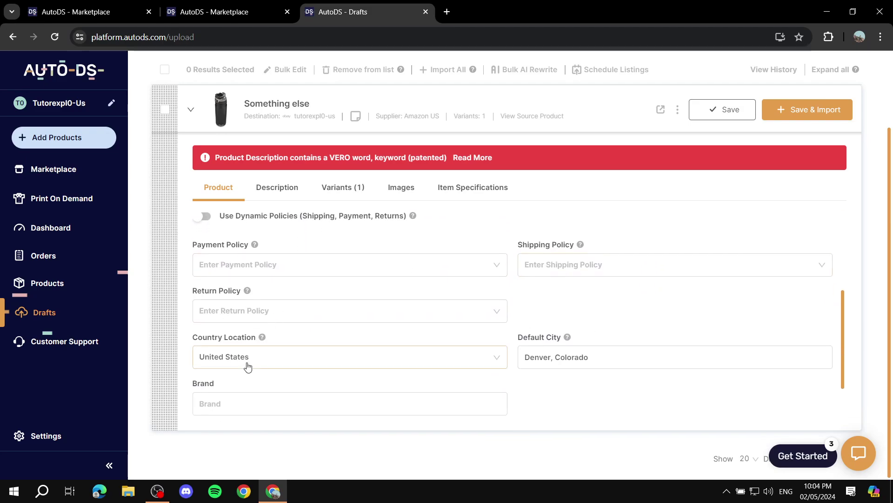
# Open the Return Policy list, which shows No Data, and close it again
pyautogui.click(281, 317)
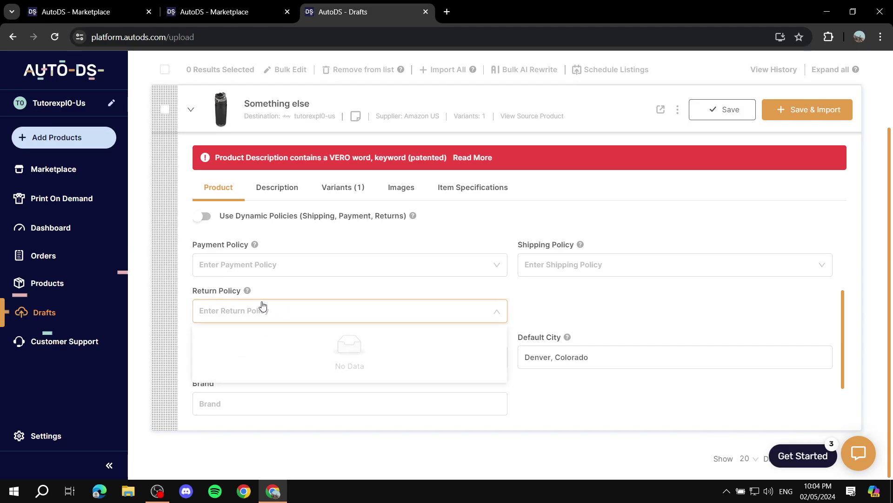
pyautogui.click(272, 310)
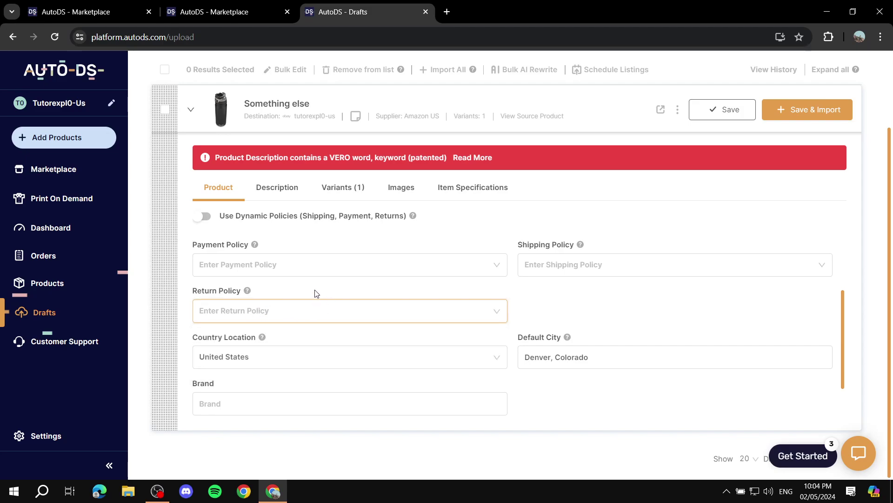
pyautogui.scroll(-1, 336, 330)
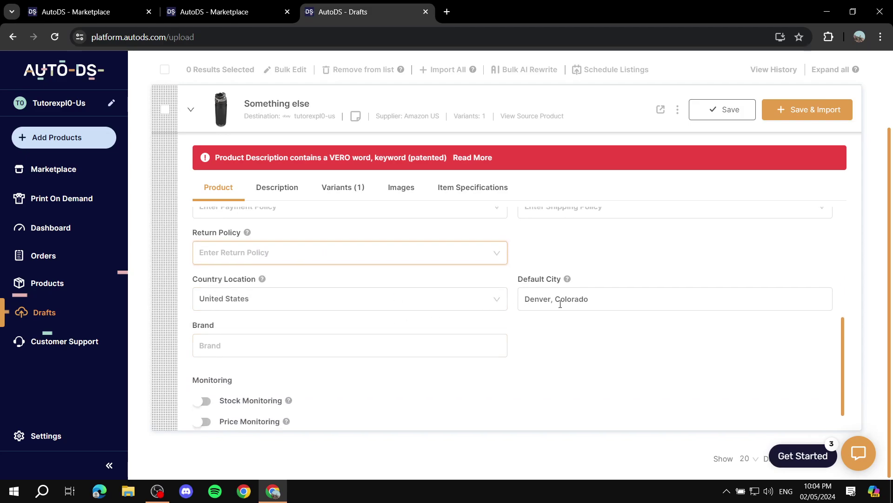
pyautogui.scroll(5, 447, 329)
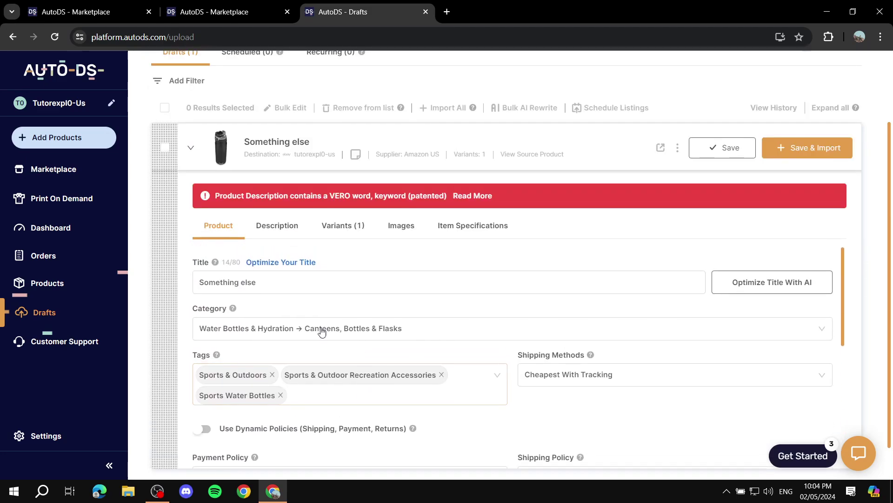
# Read the draft's Description, dismiss the upload-finished notice, and view Variants (1)
pyautogui.click(280, 239)
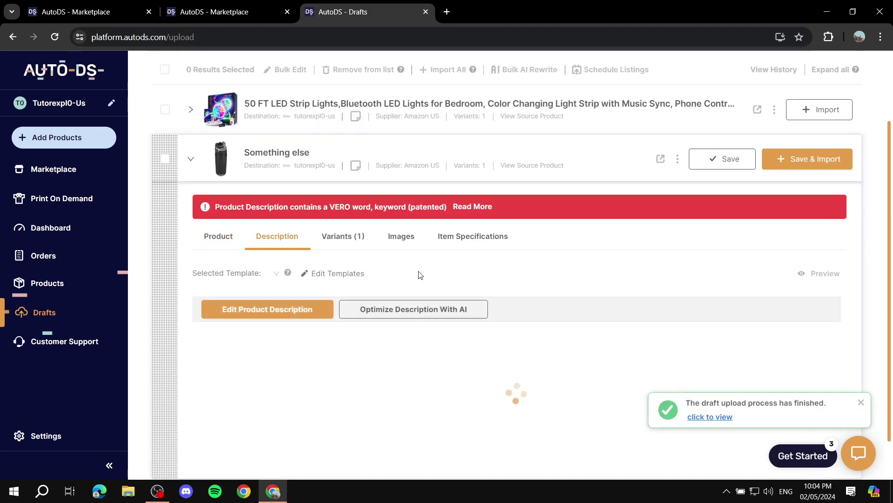
pyautogui.click(862, 404)
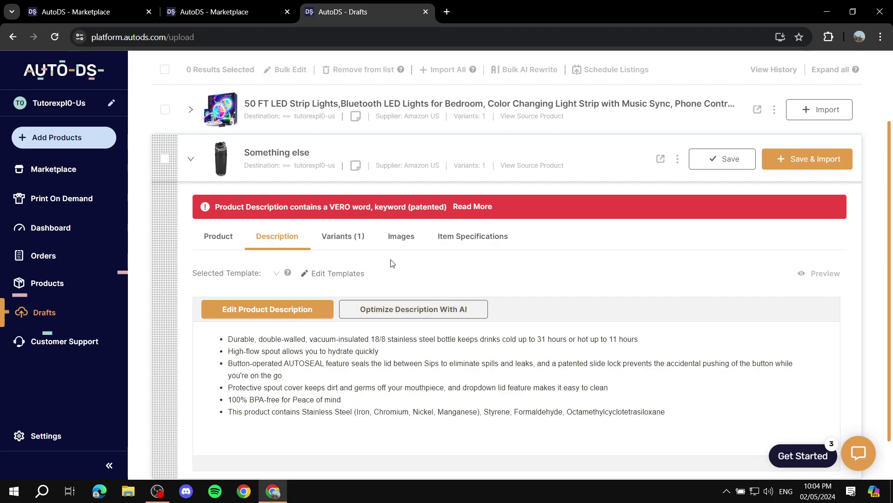
pyautogui.click(369, 238)
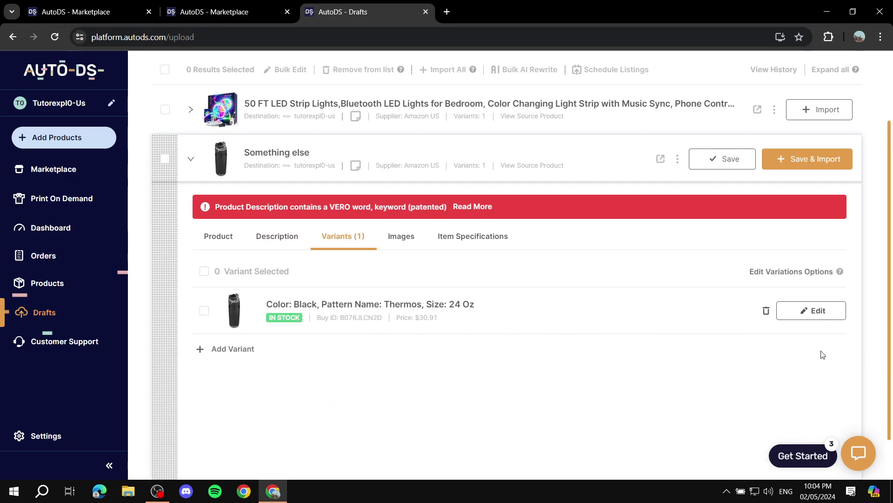
# Open the Black 24 Oz variant's pricing editor and close it again
pyautogui.click(810, 312)
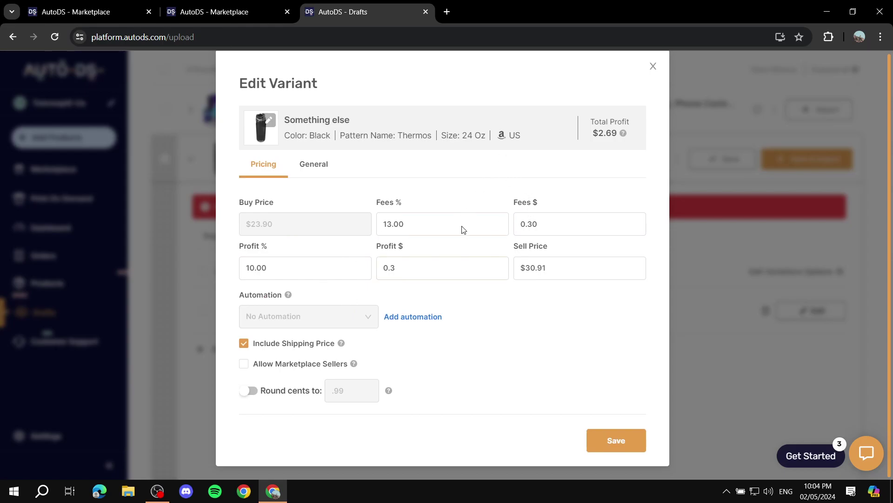
pyautogui.click(653, 67)
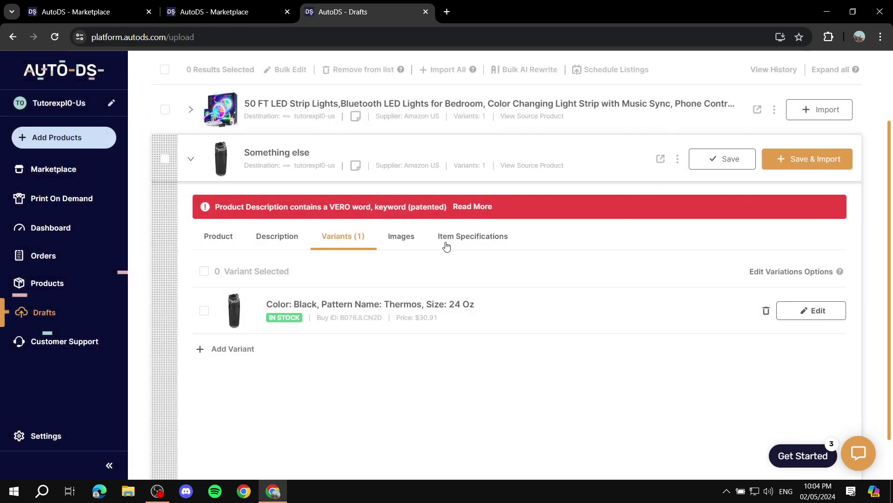
# Bring up the draft's Images tab and look over the Coleman bottle photos
pyautogui.click(402, 240)
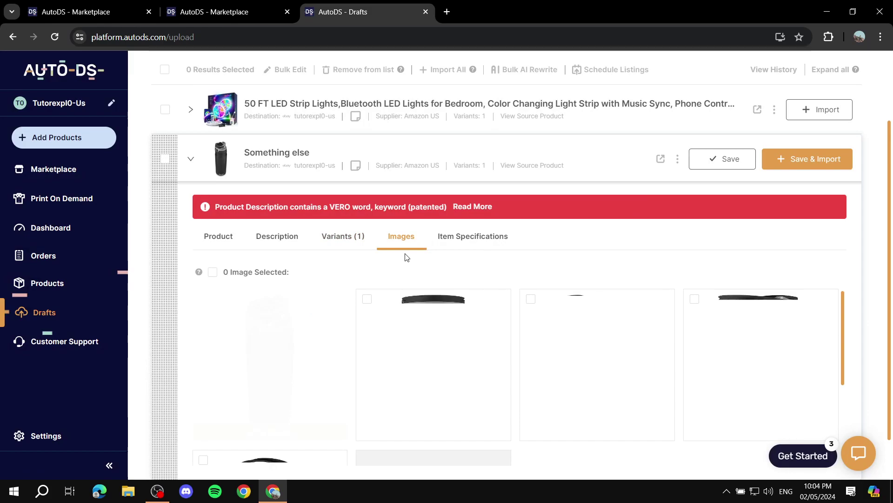
pyautogui.moveTo(529, 307)
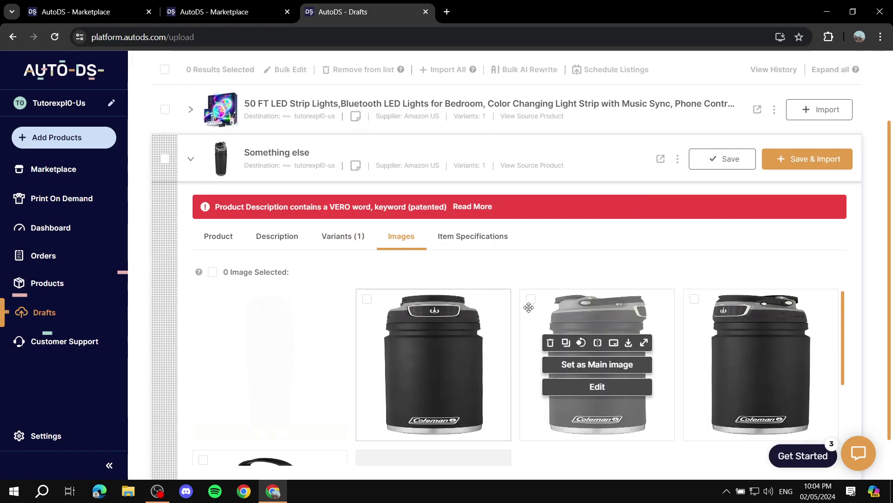
pyautogui.moveTo(423, 365)
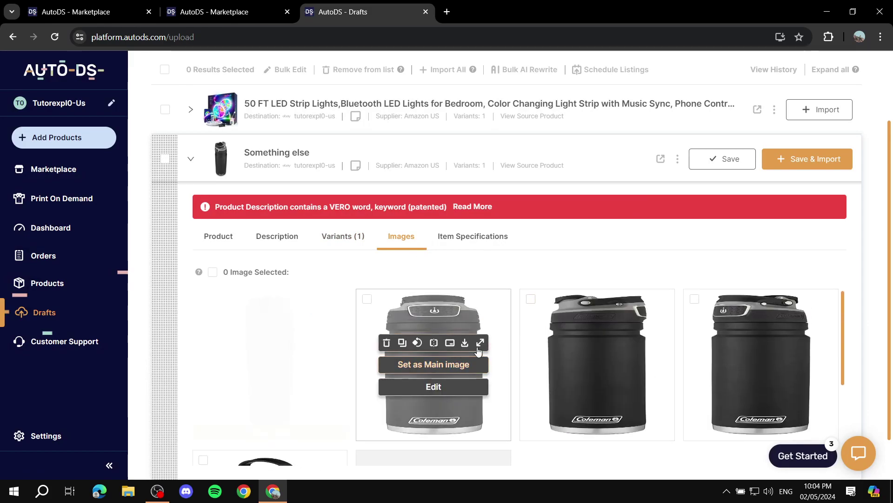
pyautogui.scroll(-3, 481, 355)
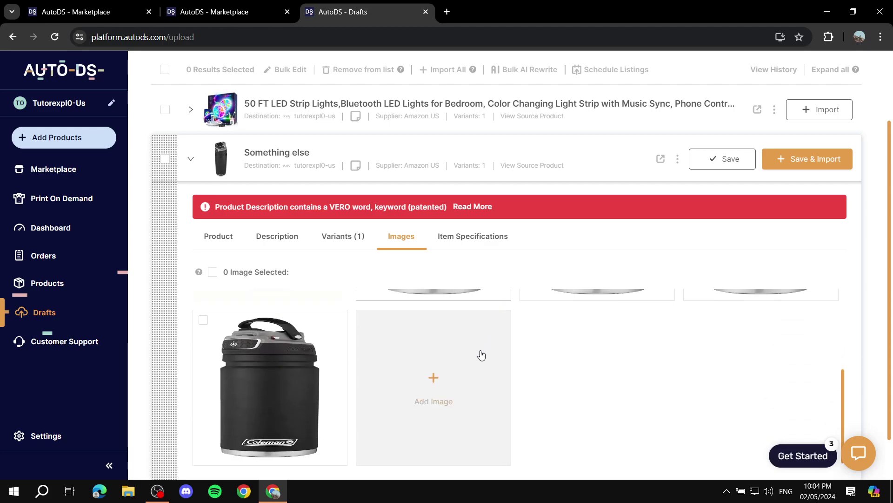
pyautogui.scroll(3, 345, 364)
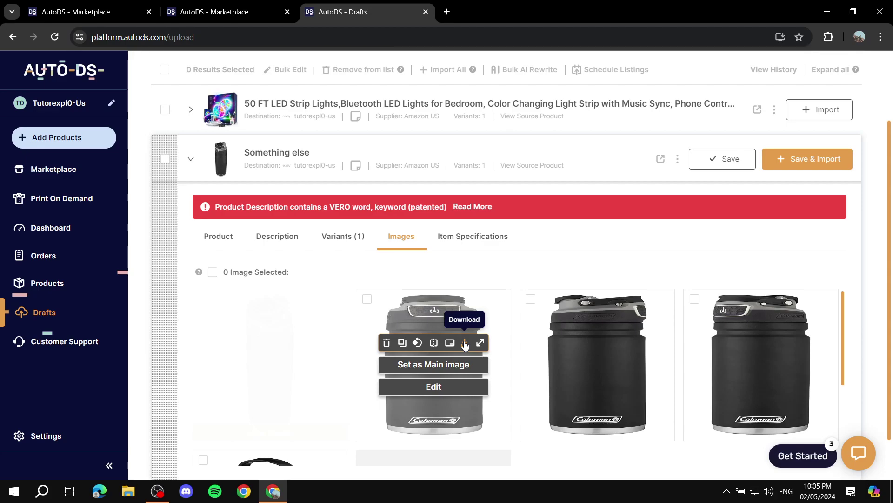
pyautogui.click(464, 343)
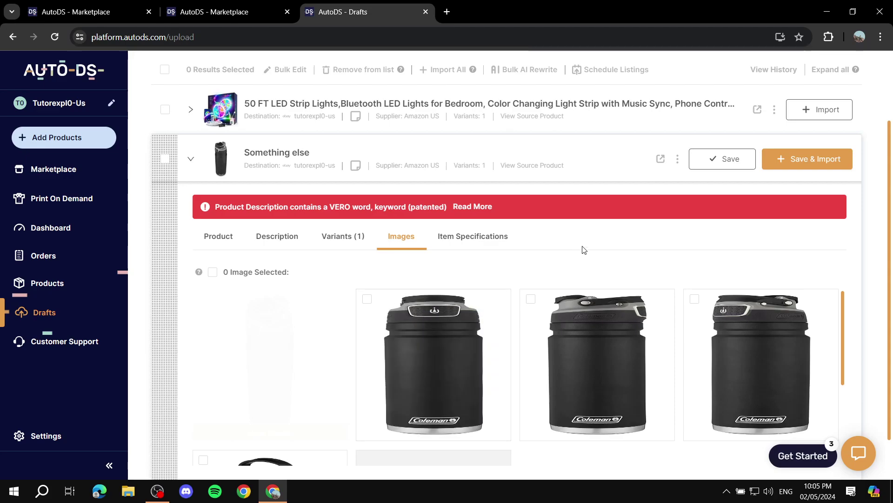
# Set the second bottle photo as the main image and Save & Import the draft
pyautogui.moveTo(591, 338)
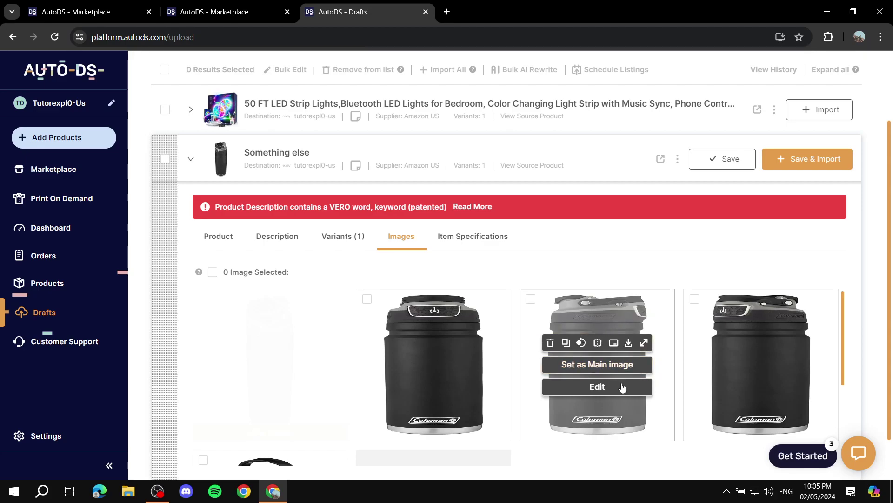
pyautogui.moveTo(605, 366)
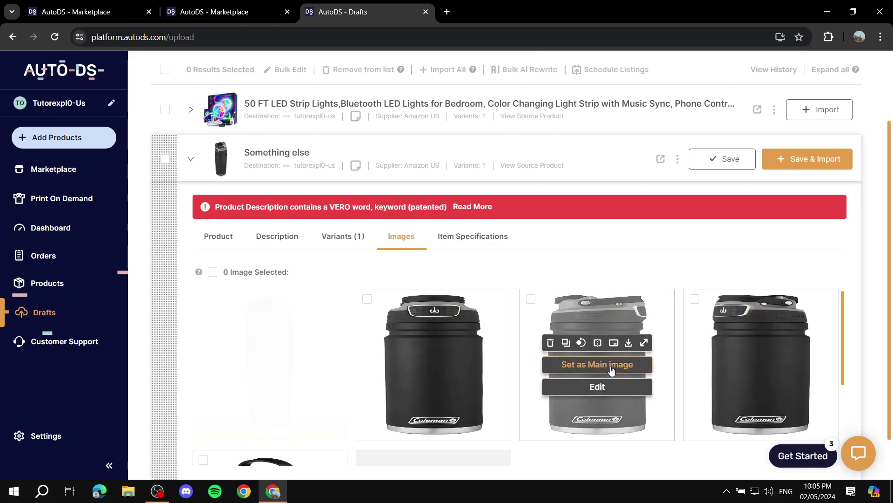
pyautogui.click(583, 364)
pyautogui.scroll(2, 666, 302)
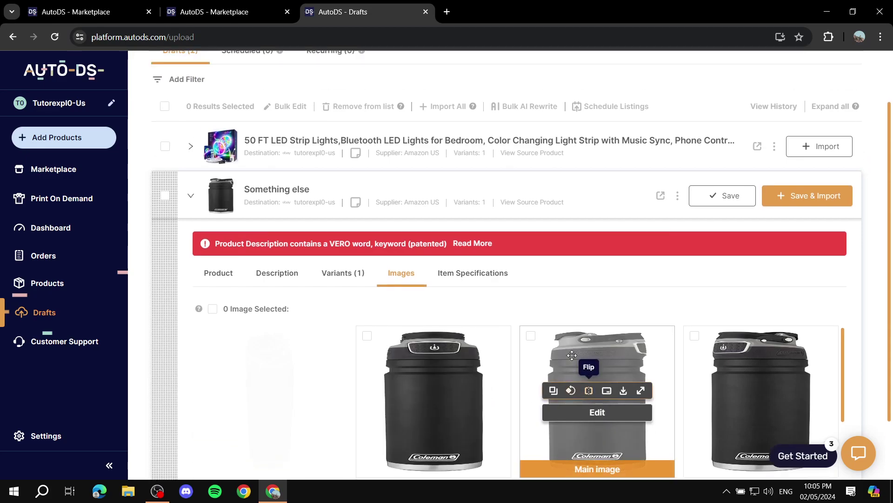
pyautogui.click(818, 248)
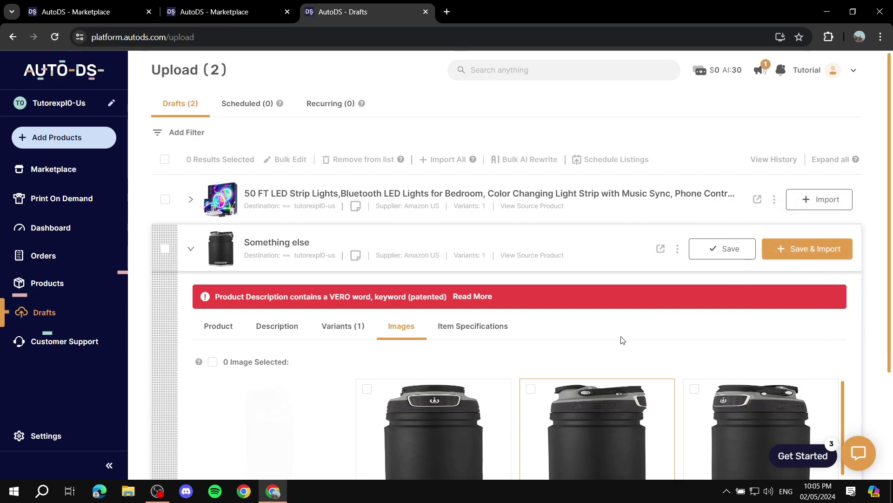
# Collapse the Something else draft, then view the 50 FT LED Strip Lights draft's variants, description and product details
pyautogui.click(189, 254)
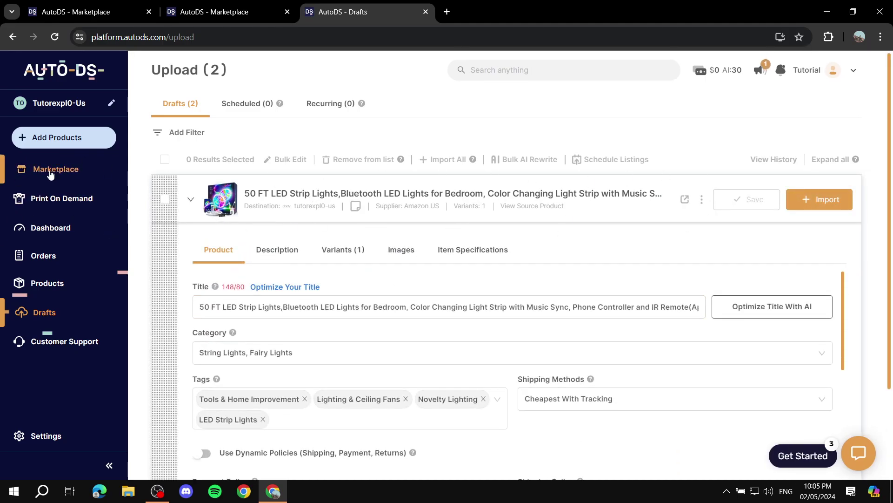
pyautogui.click(353, 250)
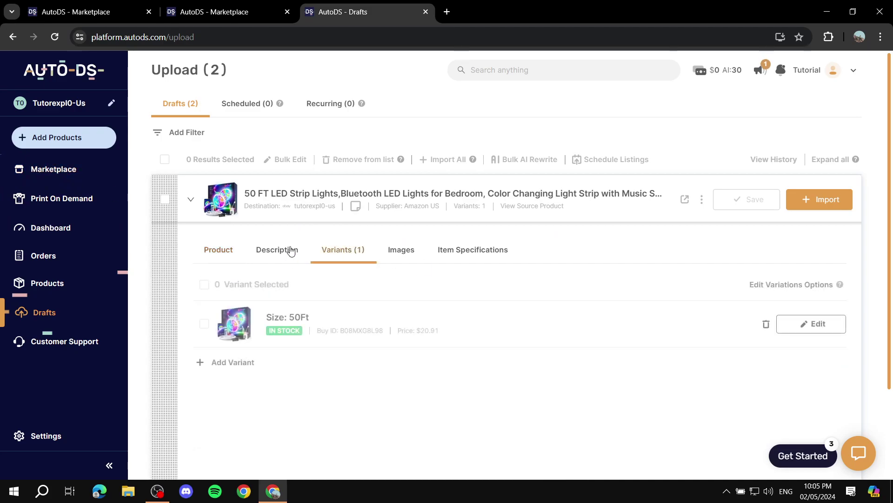
pyautogui.click(283, 251)
pyautogui.click(228, 256)
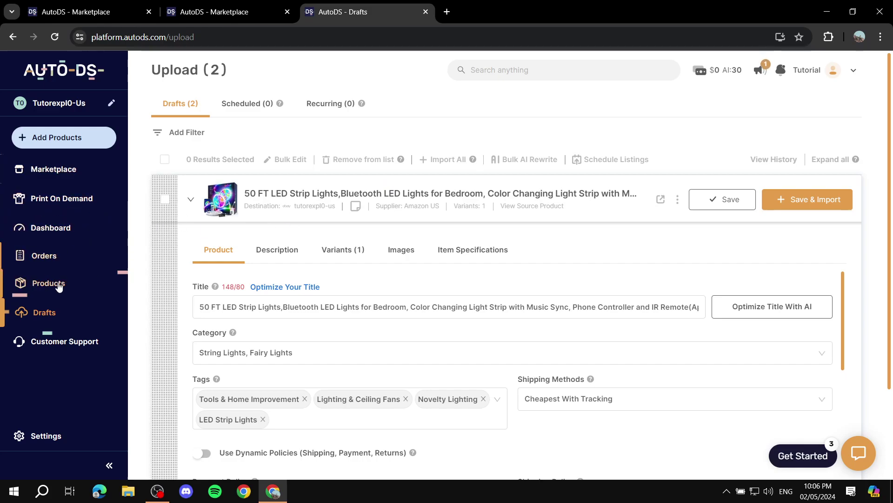
pyautogui.click(81, 142)
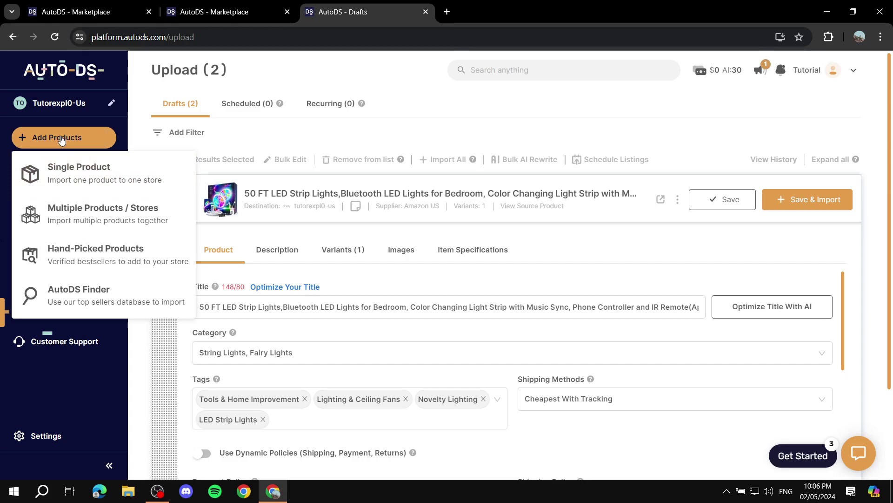
pyautogui.click(69, 168)
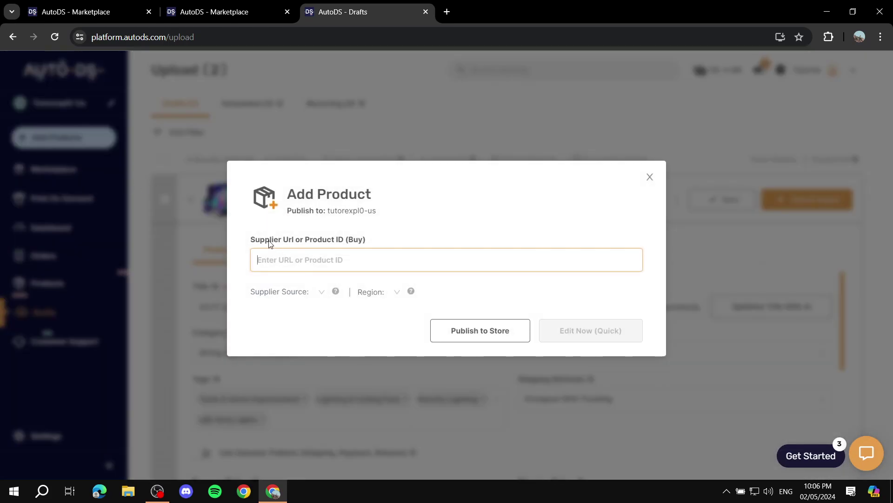
pyautogui.moveTo(270, 243); pyautogui.dragTo(384, 241)
pyautogui.click(384, 241)
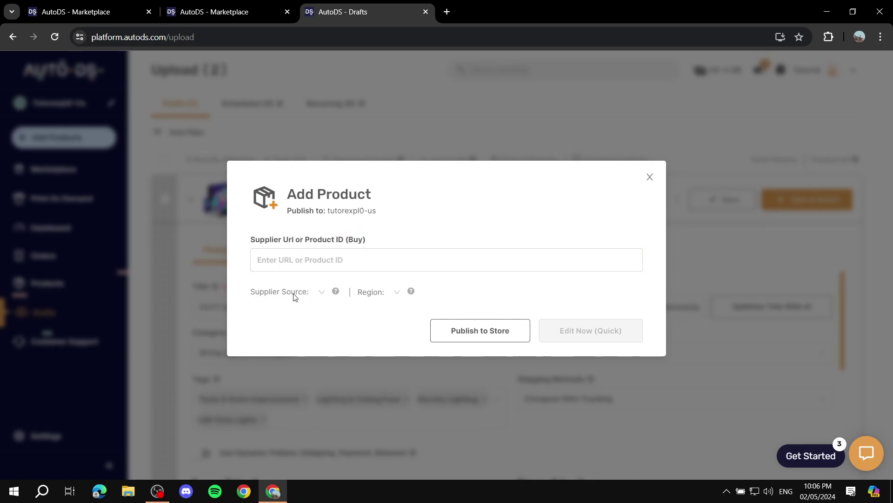
pyautogui.click(319, 298)
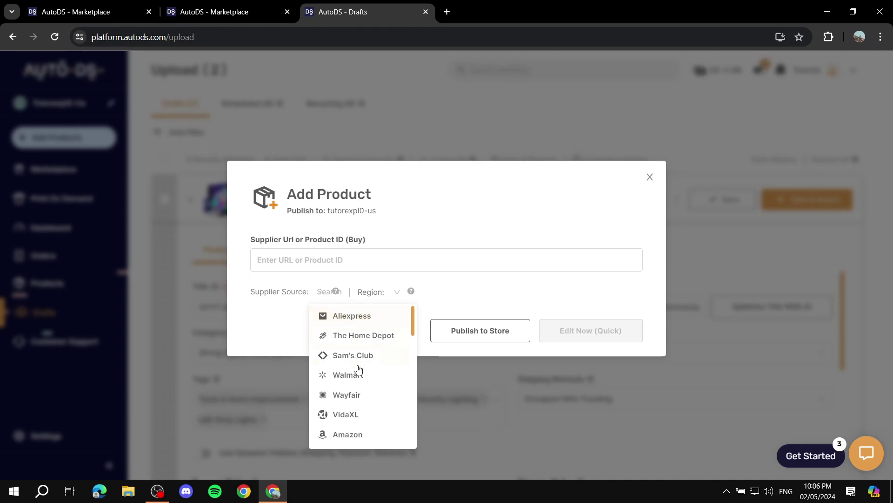
pyautogui.scroll(-5, 357, 372)
pyautogui.scroll(3, 366, 362)
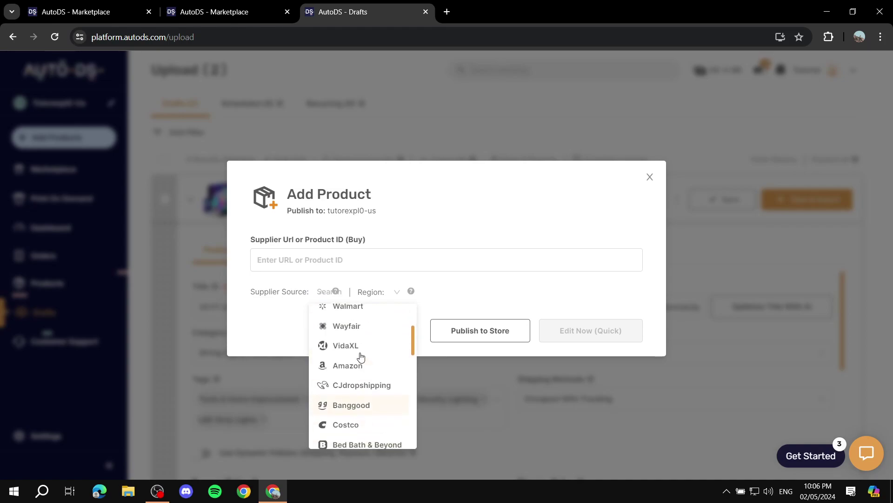
pyautogui.click(343, 377)
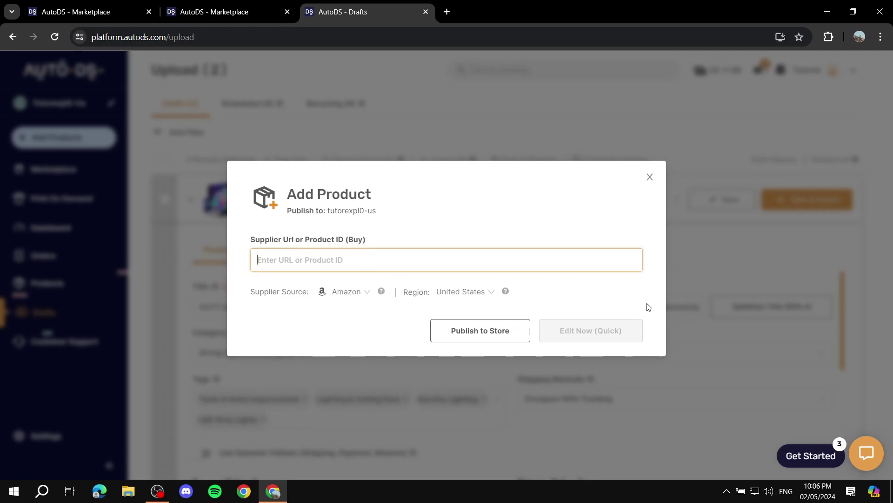
pyautogui.click(650, 177)
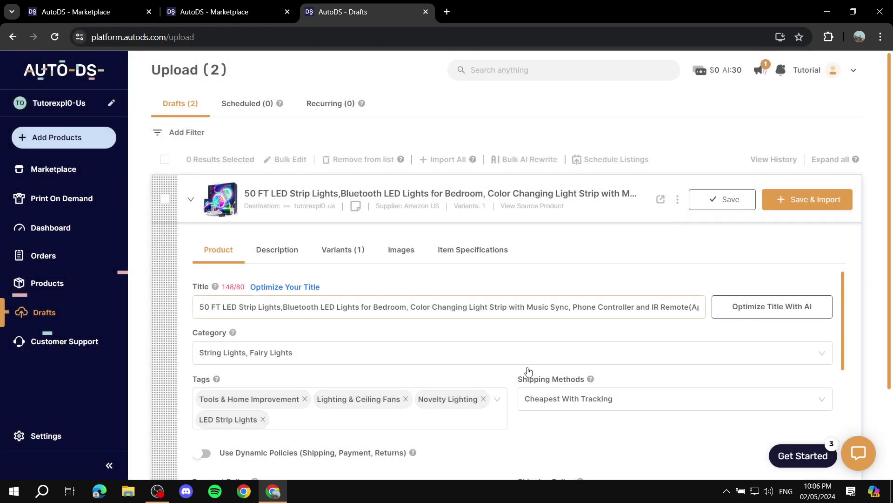